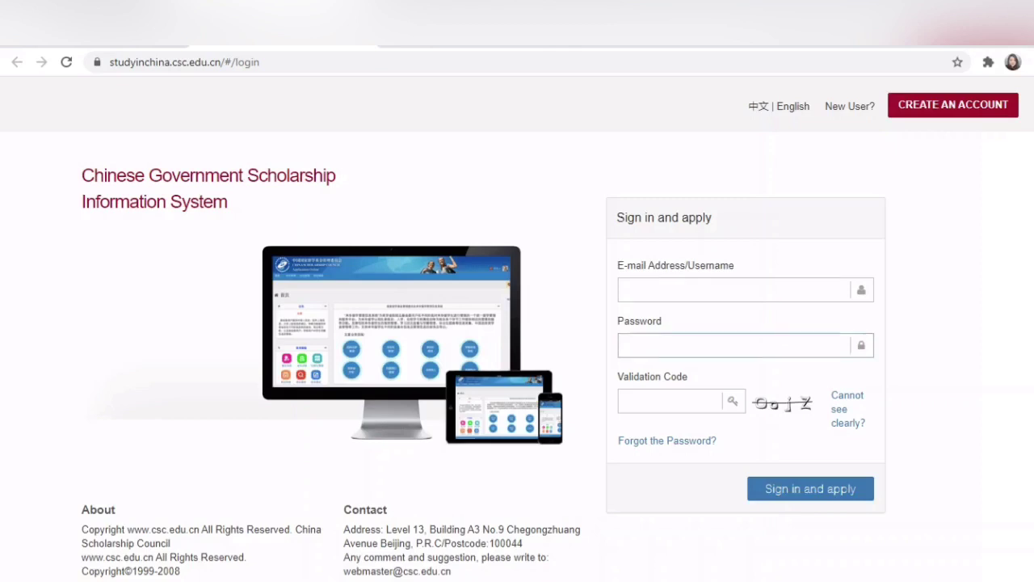
Step: Begin signing in to CGSIS by selecting the E-mail Address/Username field
click(734, 290)
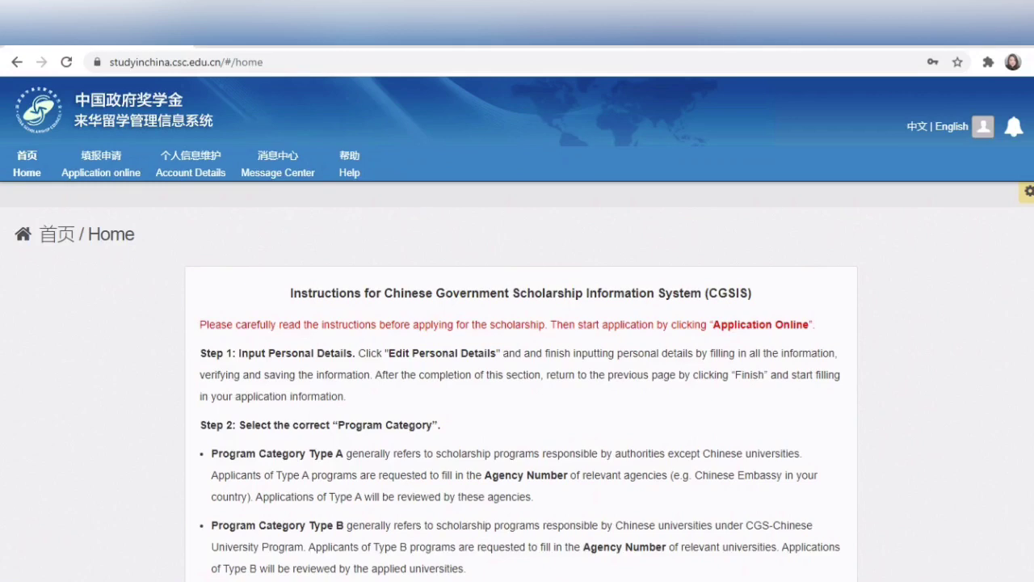
scroll(518, 364, down, 1)
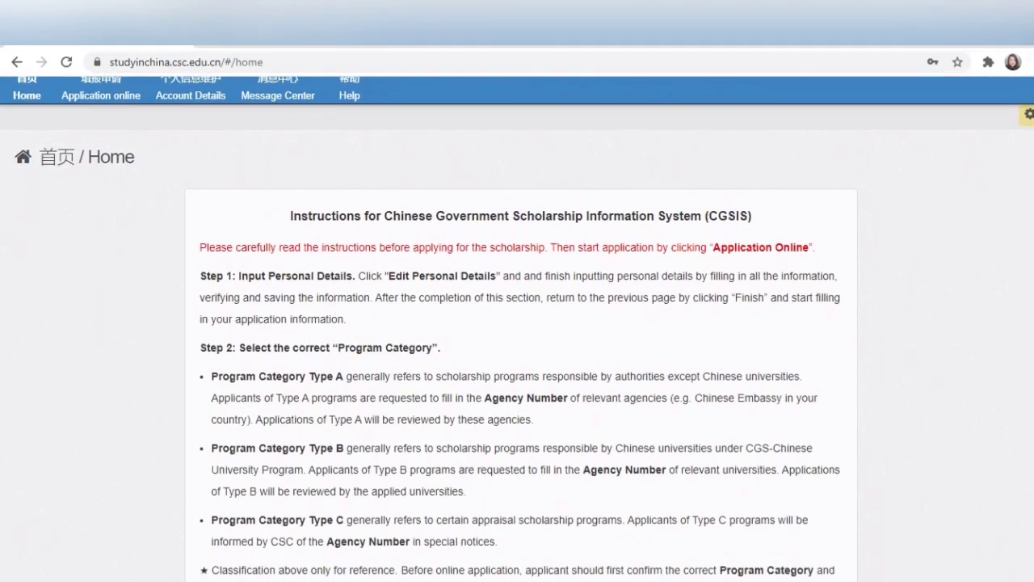
scroll(517, 364, down, 1)
scroll(517, 323, down, 2)
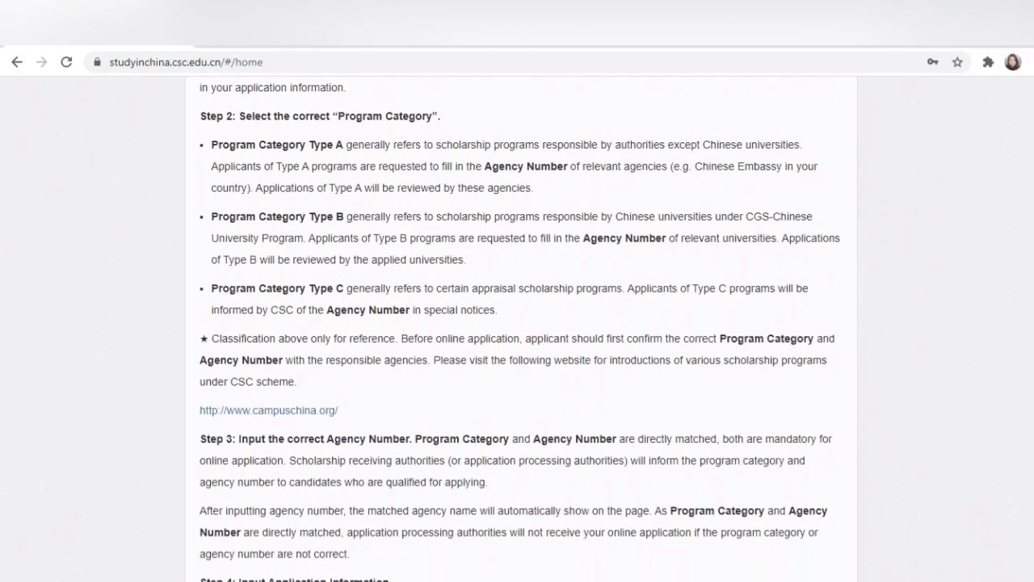
scroll(517, 323, down, 3)
scroll(518, 323, down, 4)
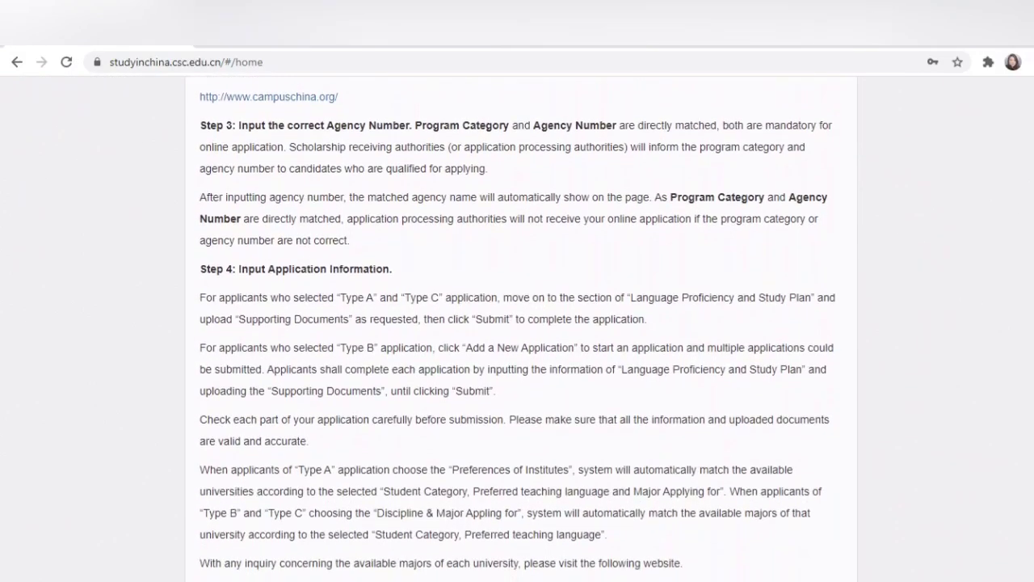
scroll(520, 328, down, 5)
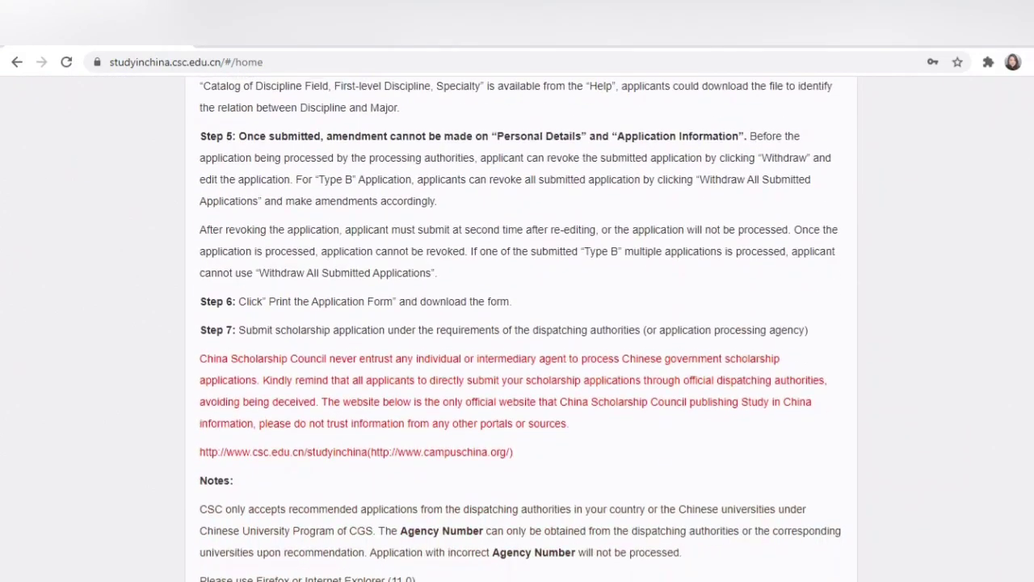
scroll(520, 329, up, 12)
scroll(517, 323, up, 4)
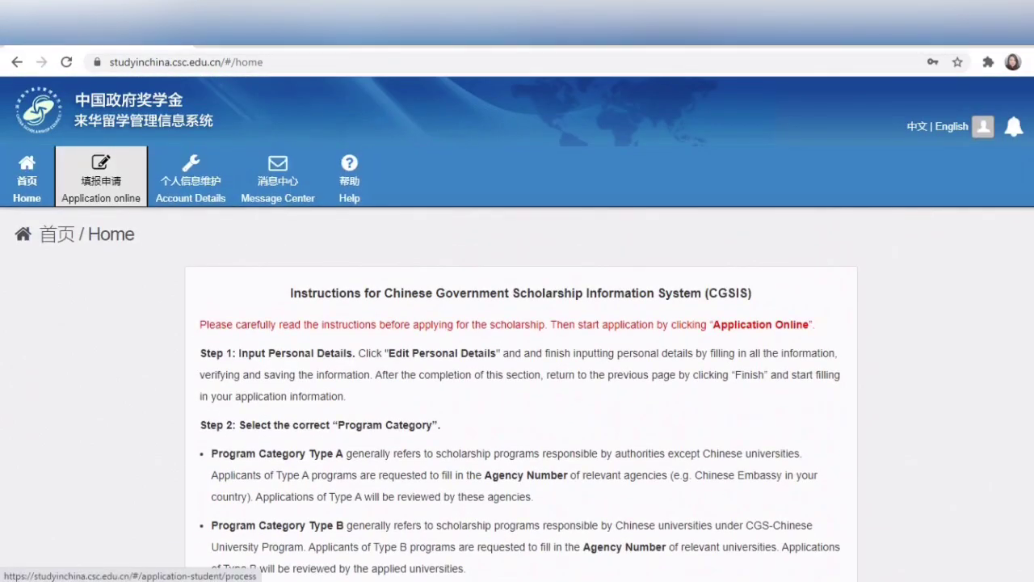
Step: Open the online application and its personal details form for editing
click(104, 170)
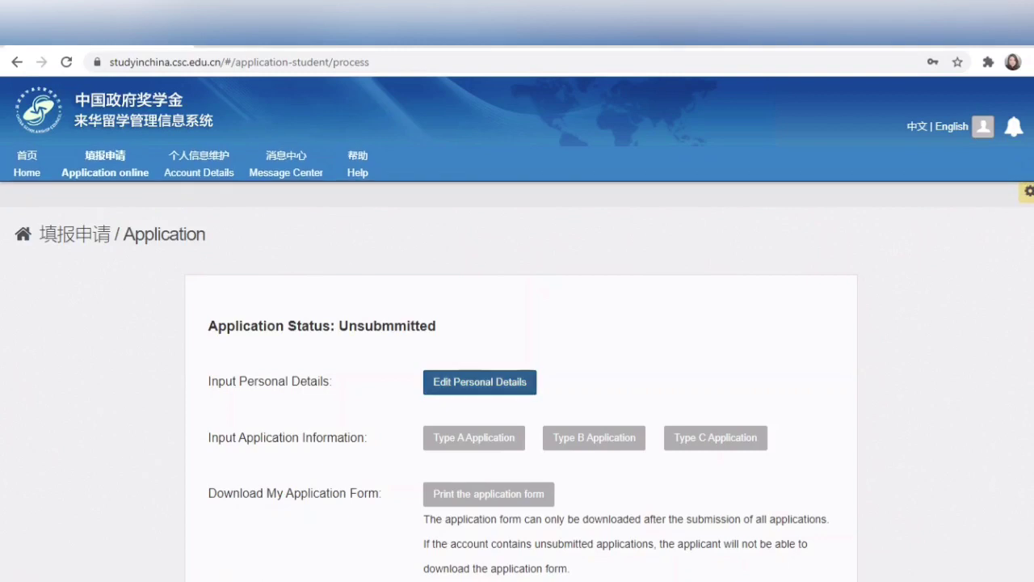
click(475, 383)
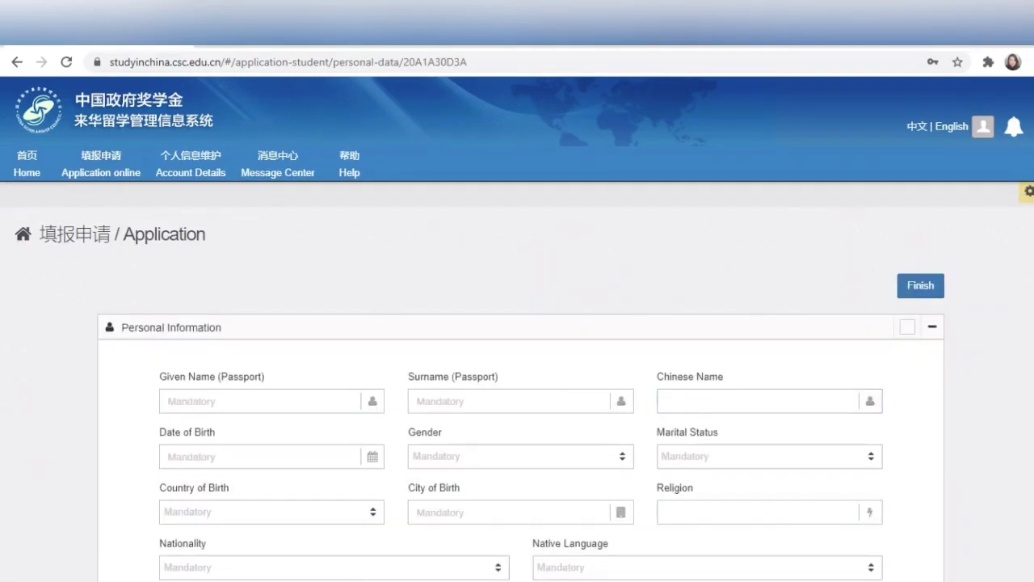
scroll(517, 323, down, 1)
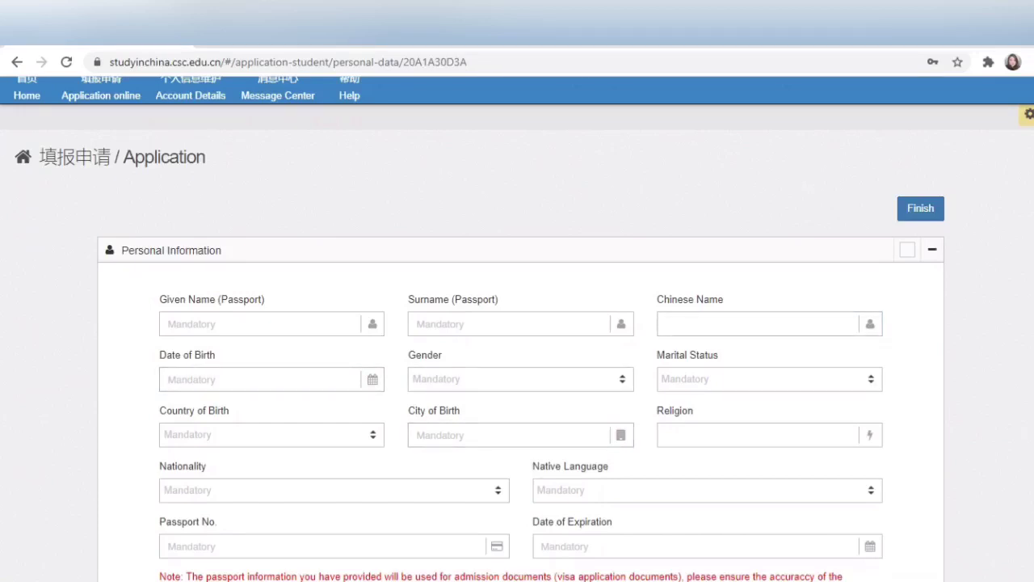
Step: Enter the applicant's passport given name and surname, and '-' as the Chinese name
click(168, 324)
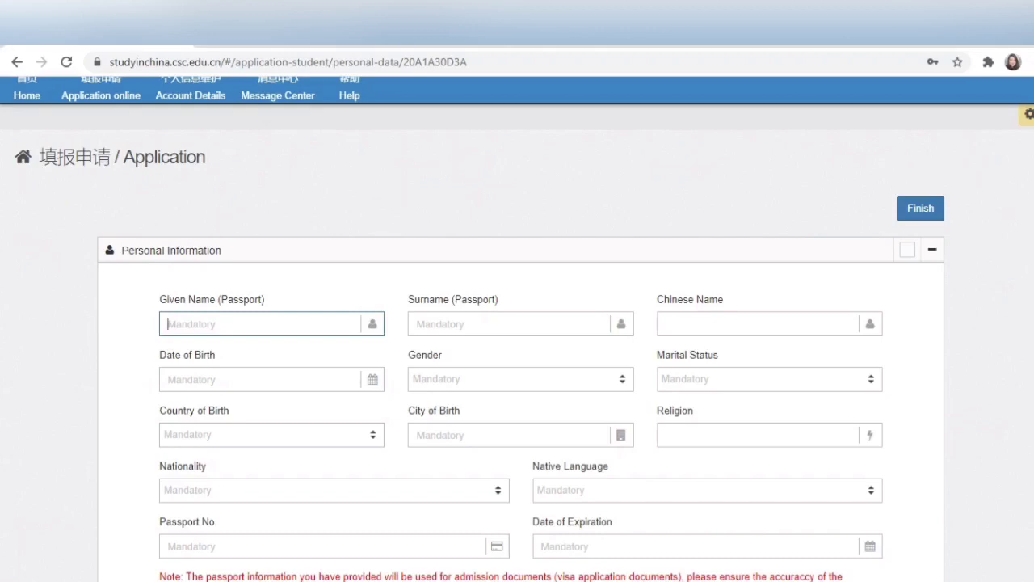
click(509, 324)
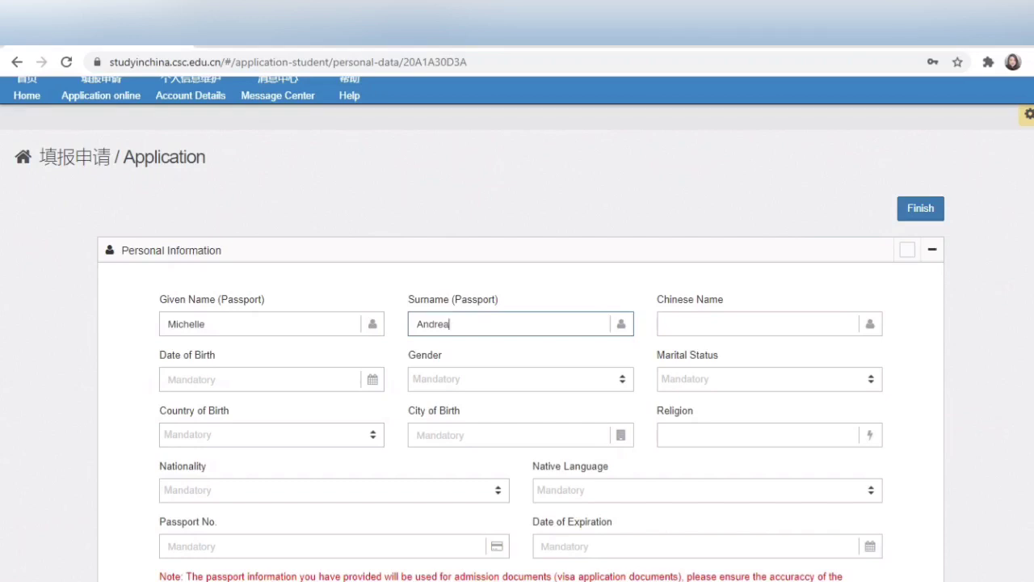
click(760, 324)
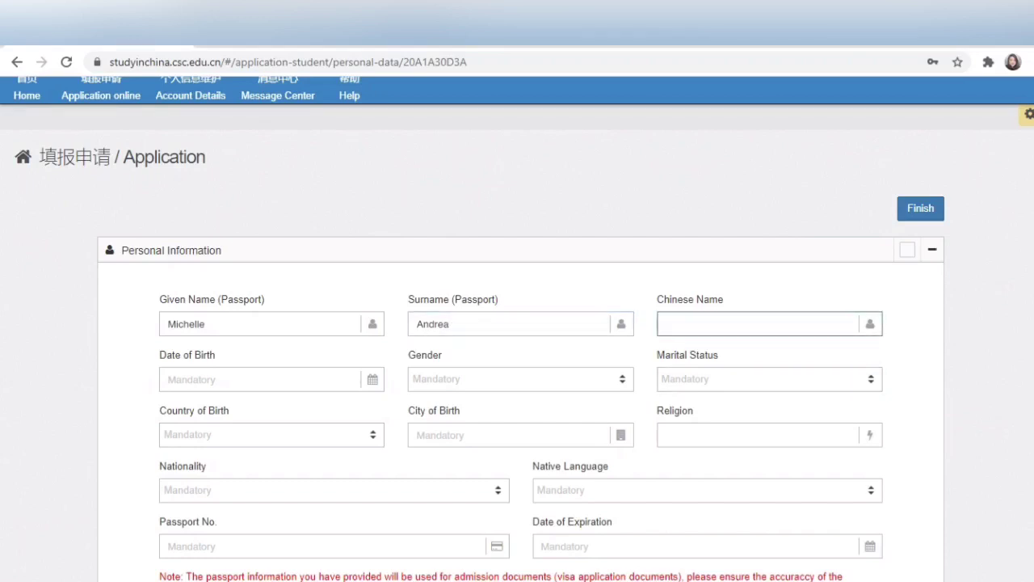
text(-)
Step: Set the date of birth to 2000-02-01
click(355, 379)
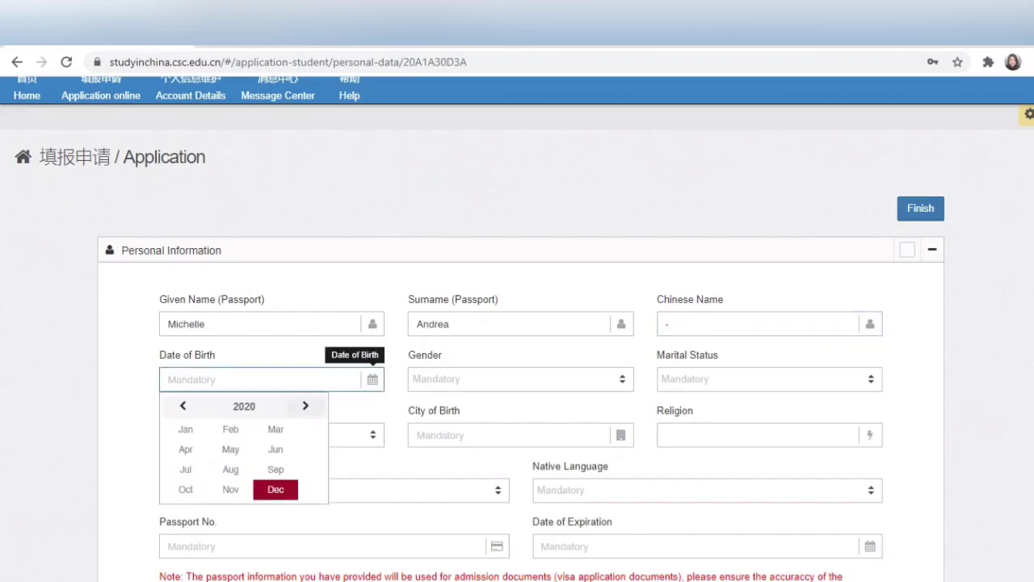
click(244, 406)
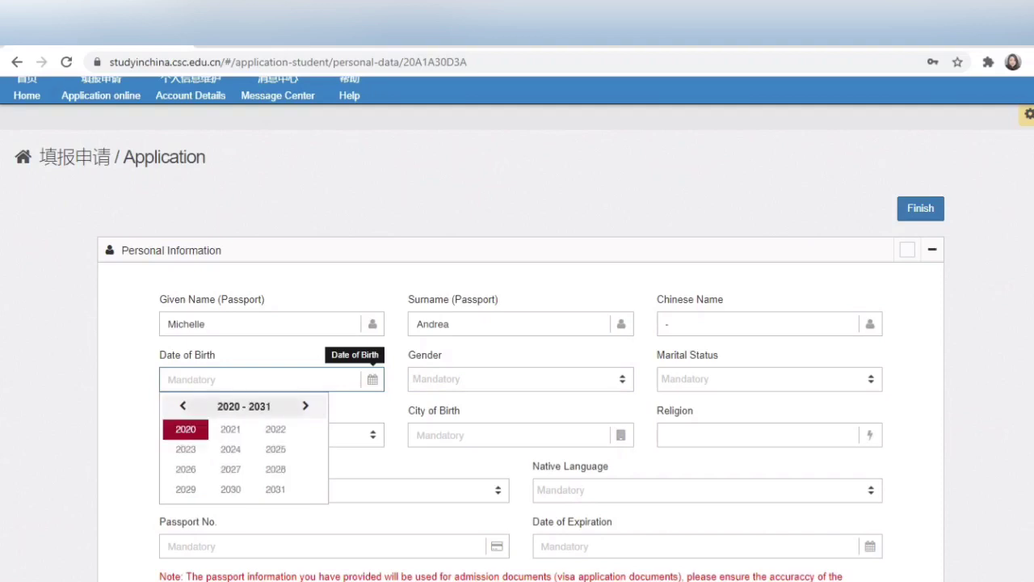
click(182, 406)
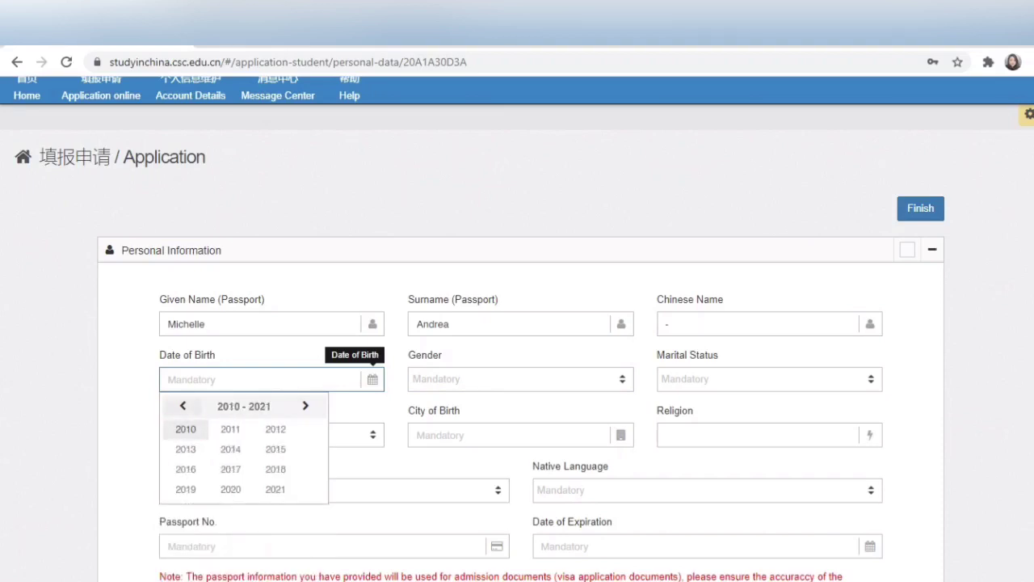
click(183, 406)
click(183, 405)
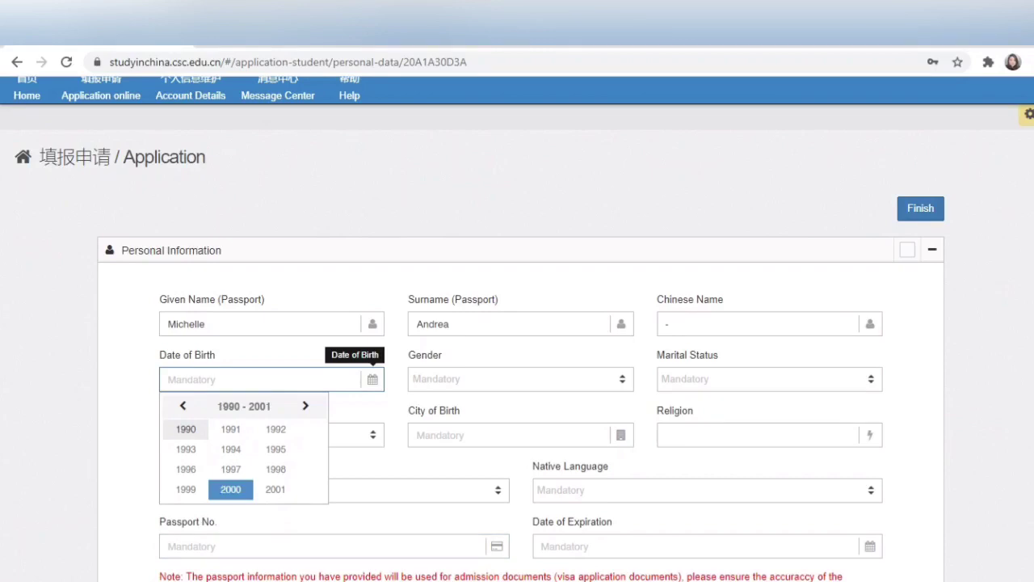
click(230, 489)
click(230, 429)
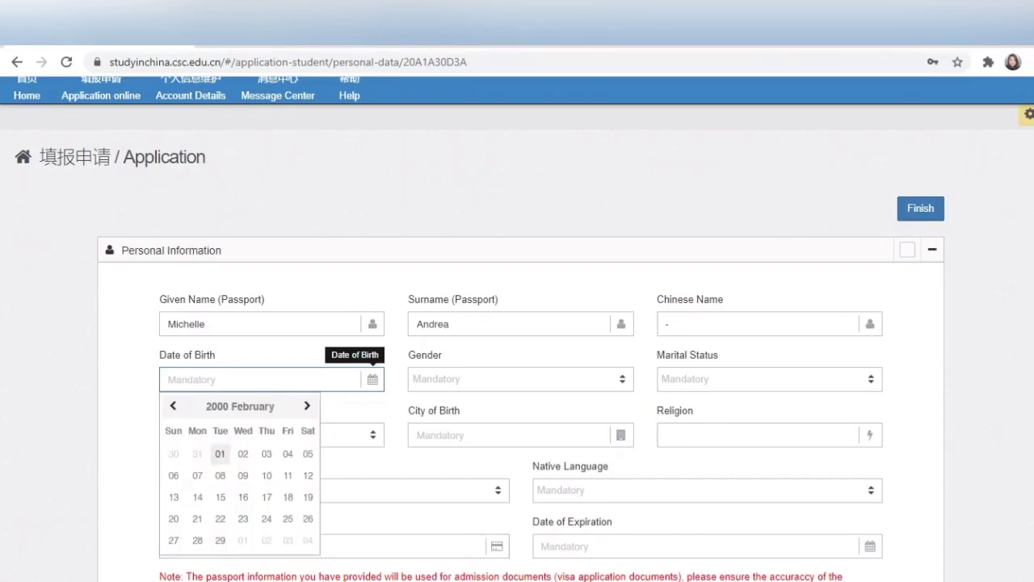
click(220, 453)
Step: Set gender to Female and marital status to Single
scroll(517, 323, down, 2)
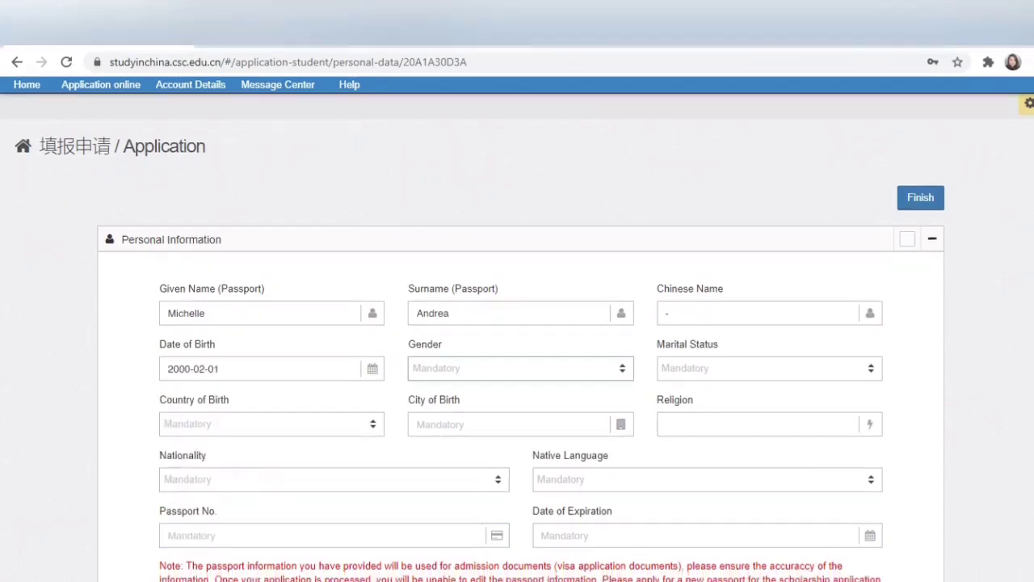
click(517, 224)
click(440, 302)
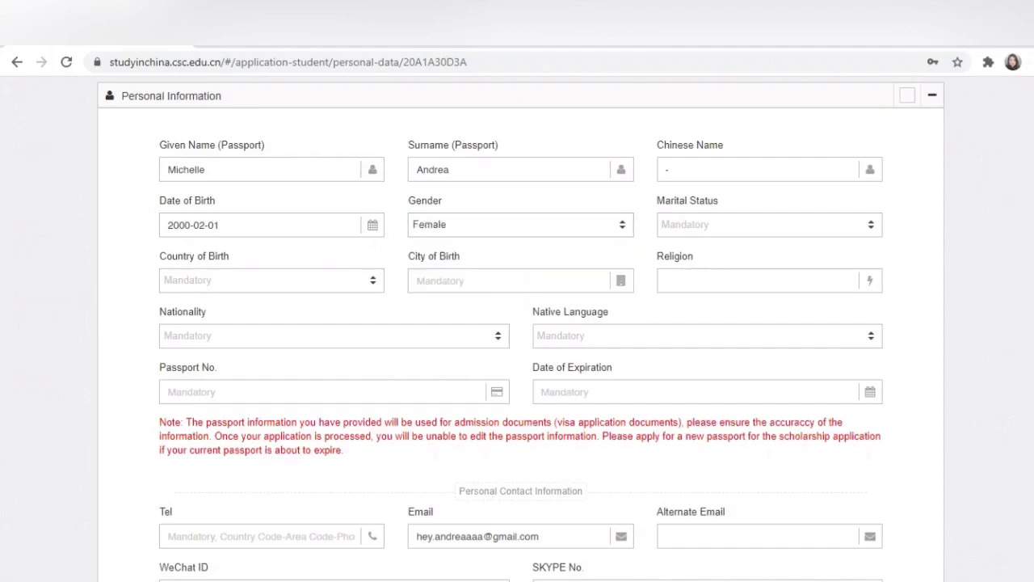
click(768, 224)
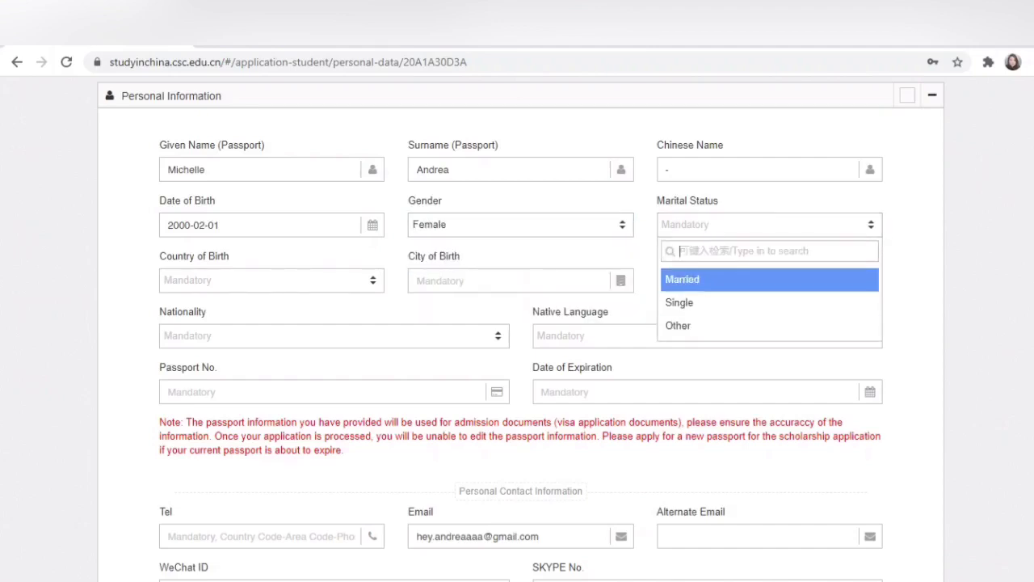
click(680, 303)
Step: Set country of birth to Indonesia and city of birth to Jakarta
click(271, 280)
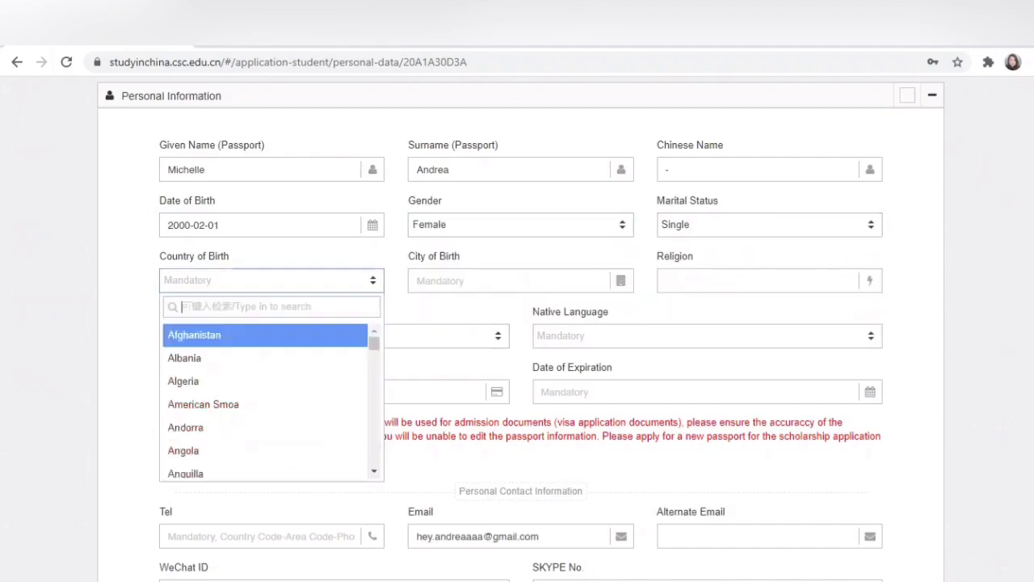
text(Ind)
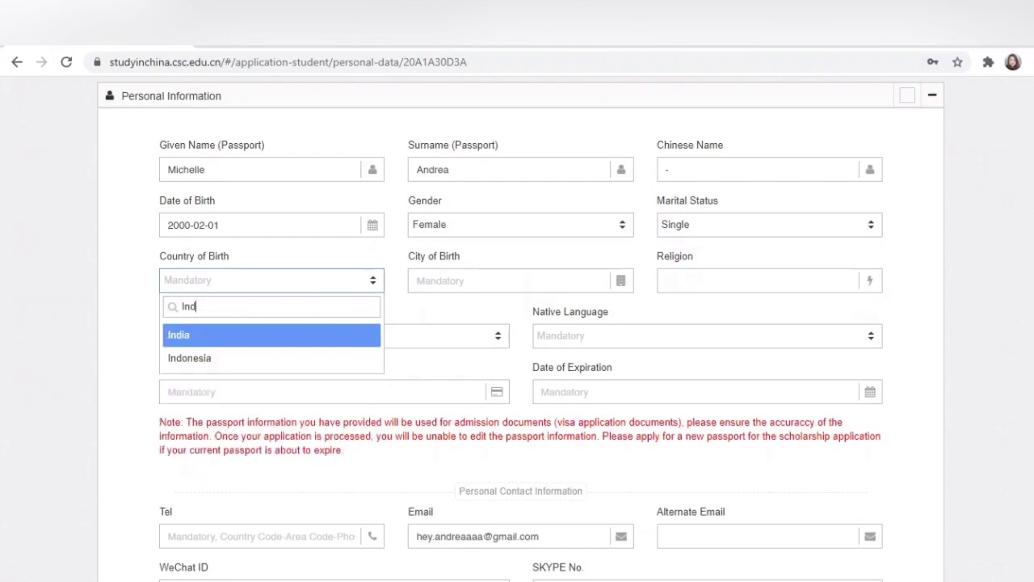
key(Down)
key(Return)
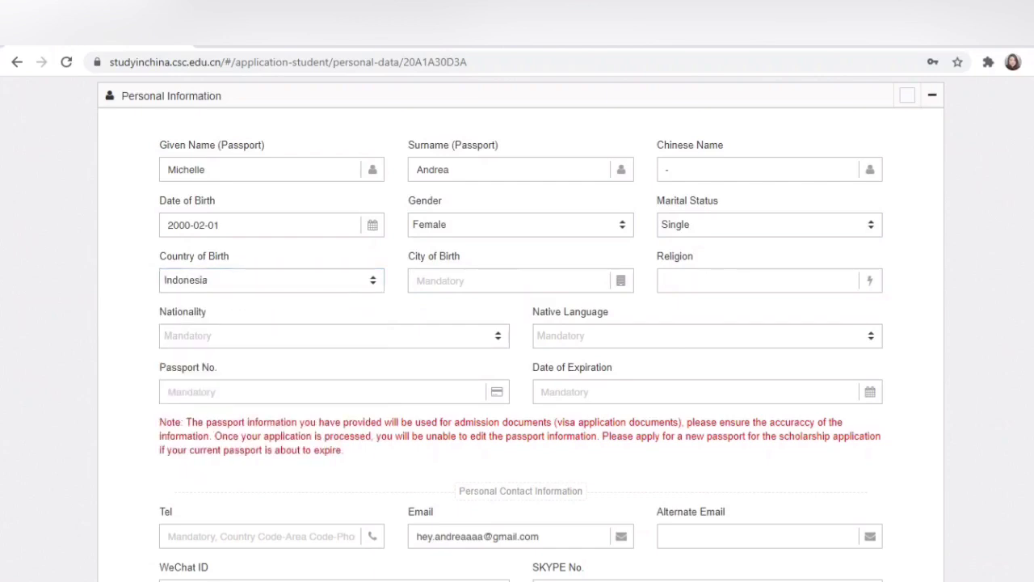
key(Tab)
text(Jaka)
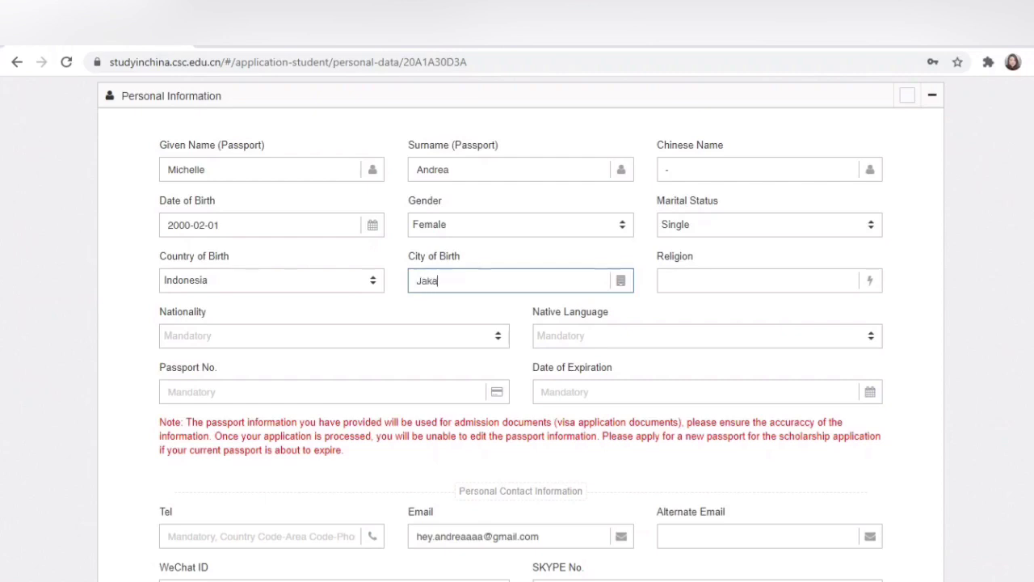
text(rta)
key(Tab)
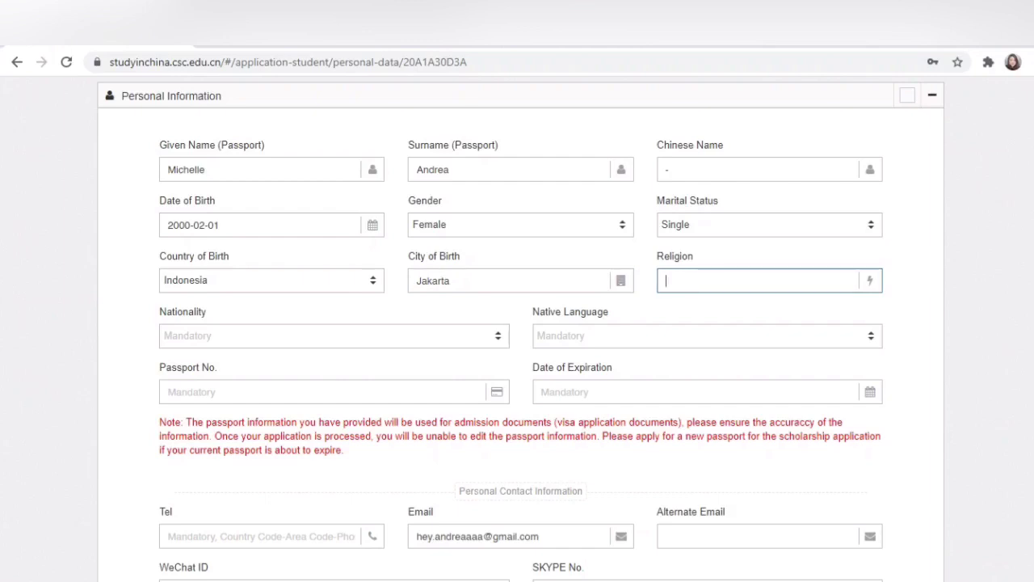
Step: Set nationality to Indonesia and native language to Indonesia language
click(334, 336)
text(Indo)
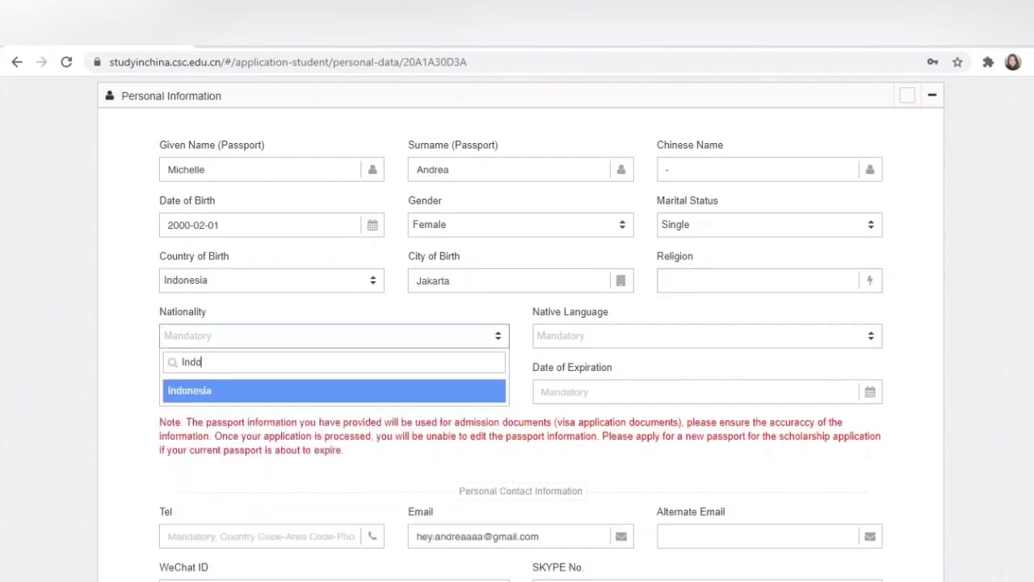
key(Return)
click(707, 336)
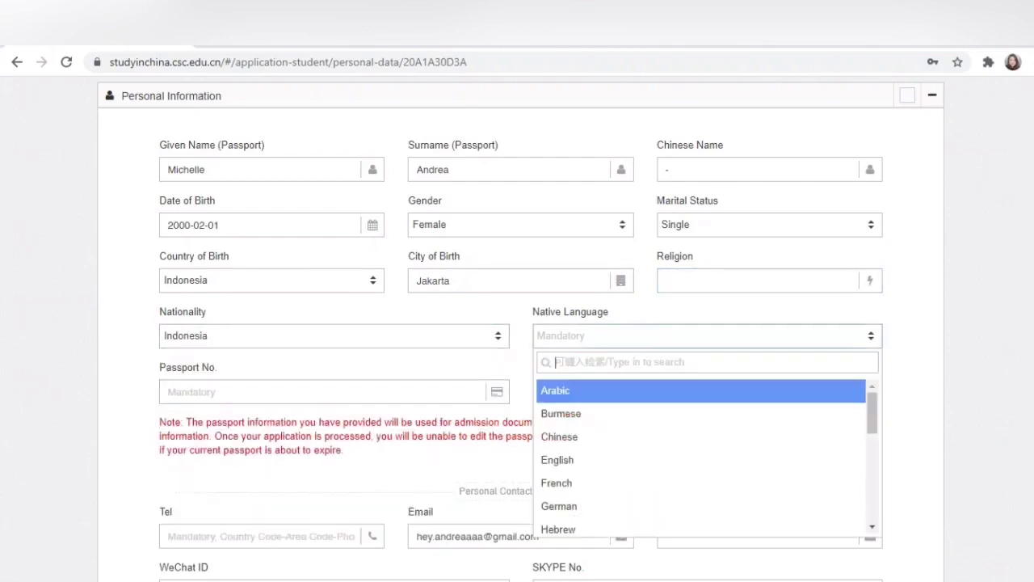
text(Indo)
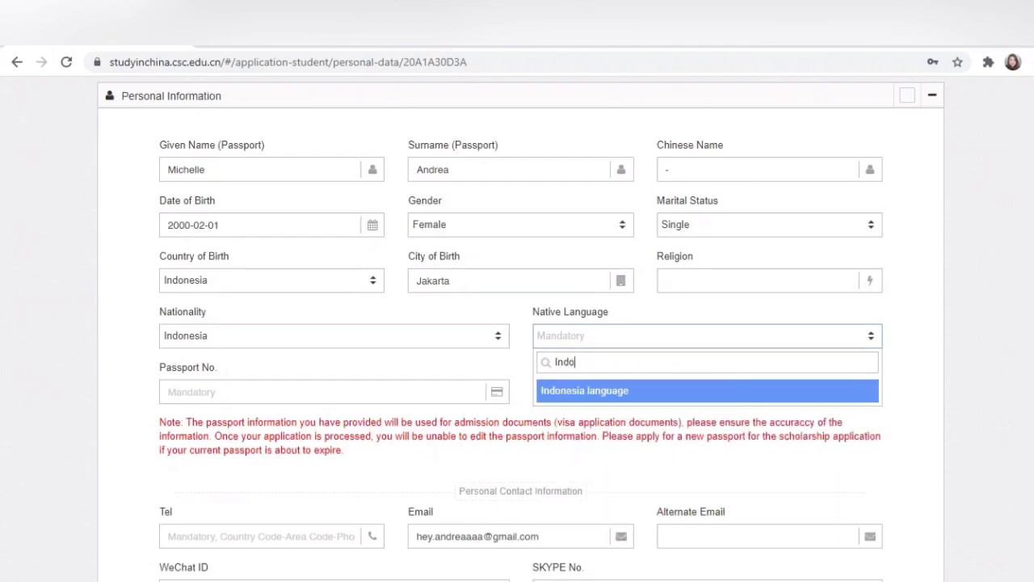
key(Return)
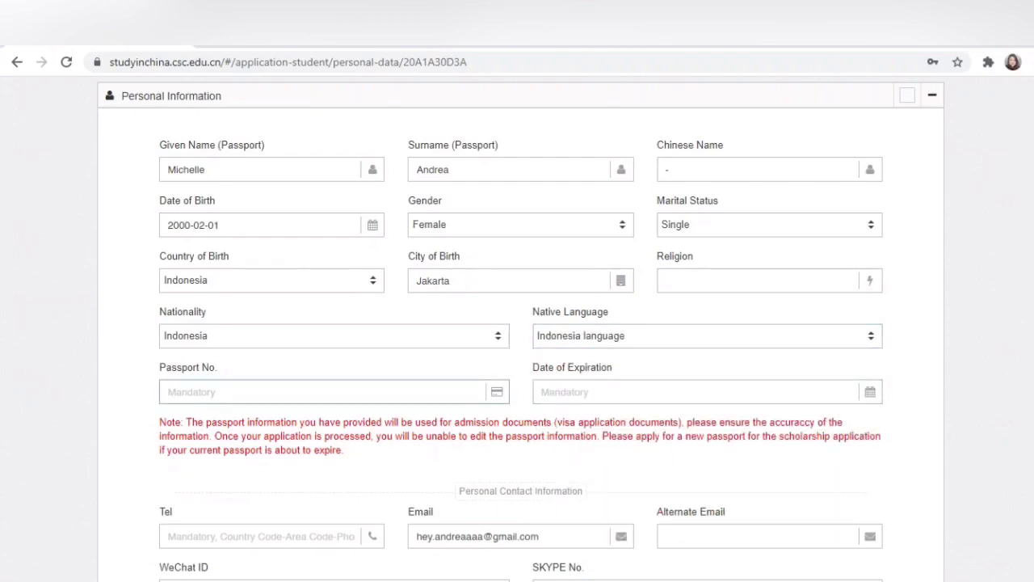
Step: Enter the passport number and set its expiration date to 2024-08-01
key(Tab)
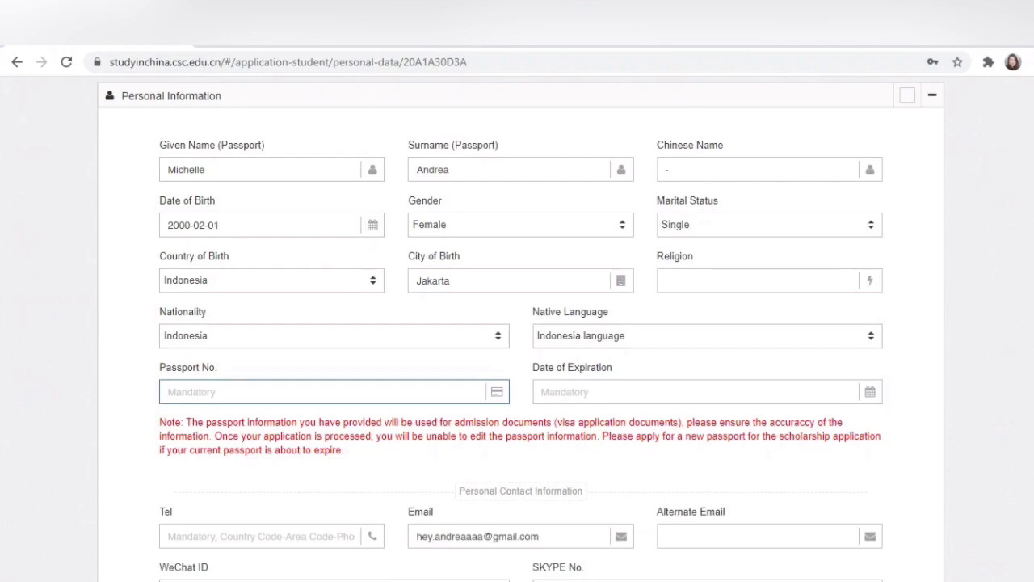
text(xxxxxx)
key(Tab)
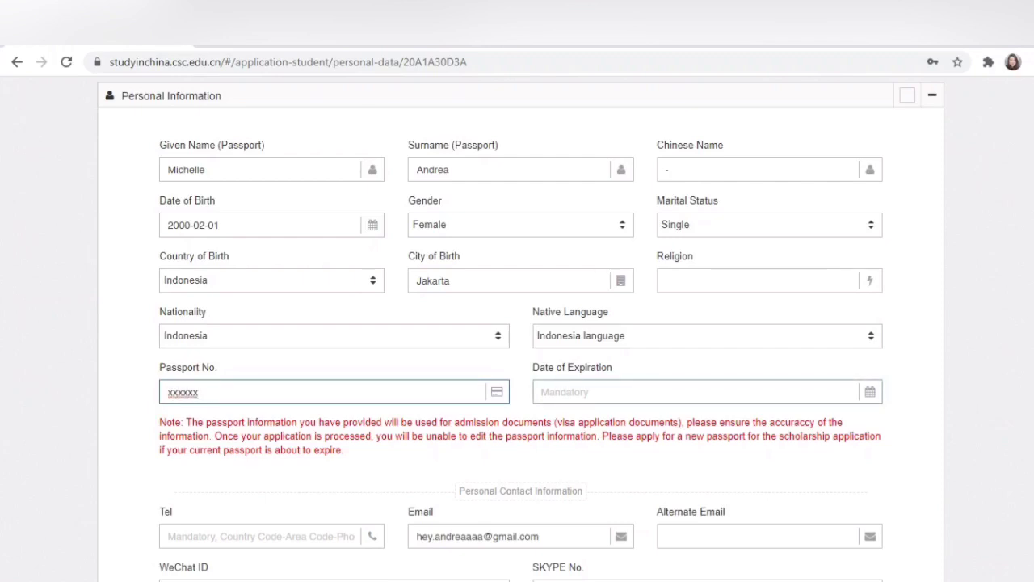
click(870, 392)
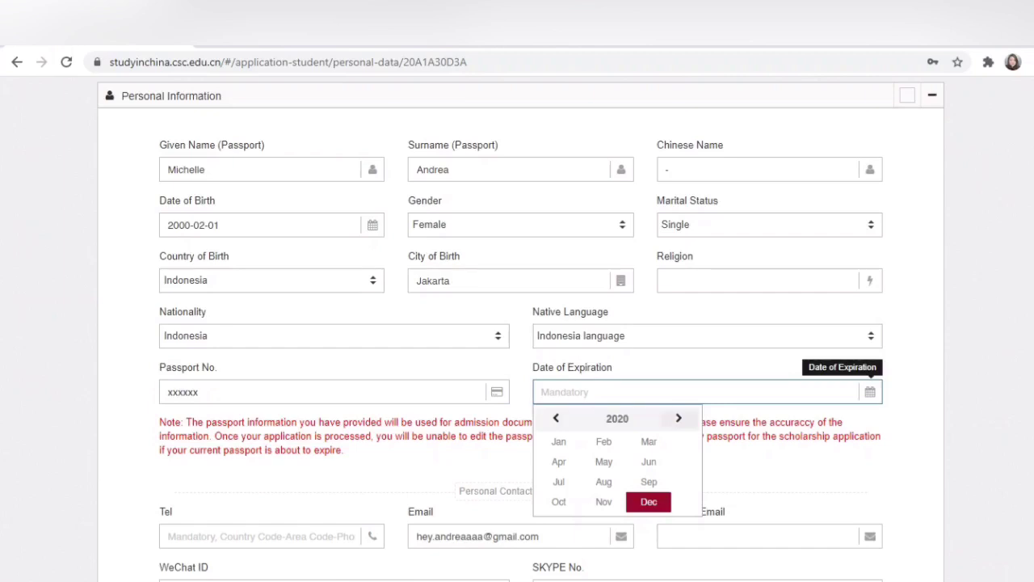
click(679, 418)
click(679, 418)
click(679, 418)
click(679, 417)
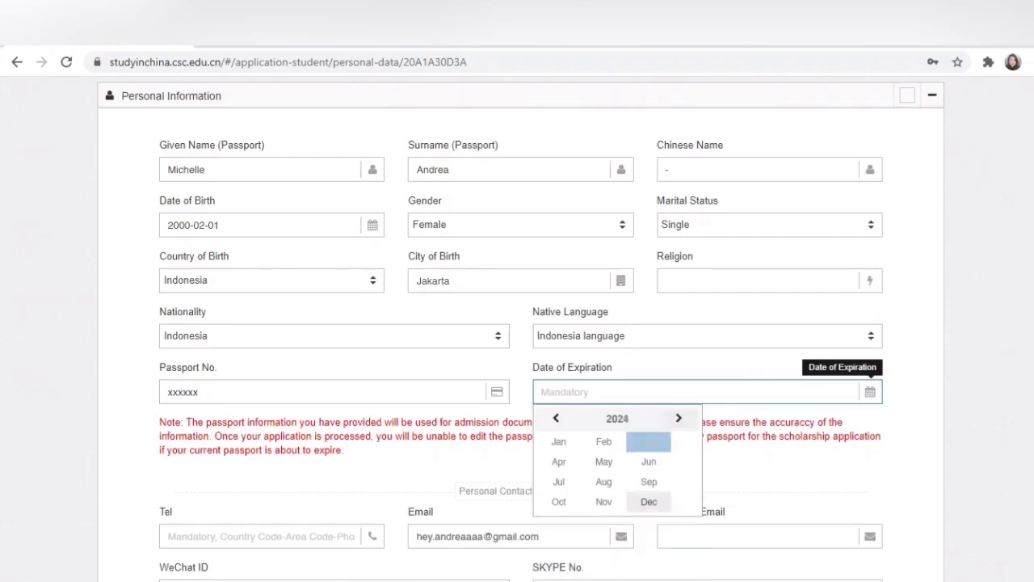
click(604, 482)
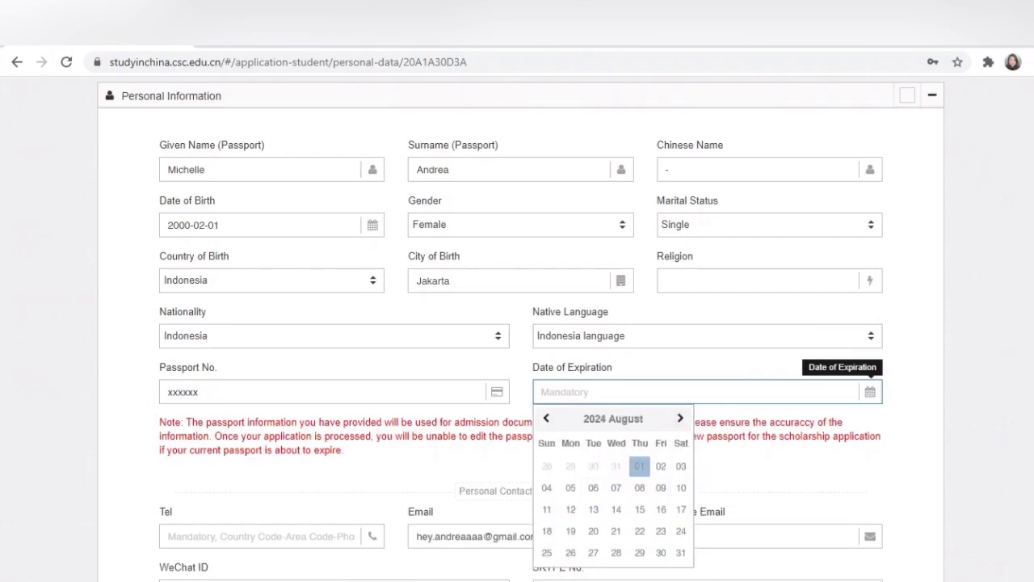
click(640, 467)
Step: Scroll down to the contact details and select the telephone field
scroll(639, 452, down, 2)
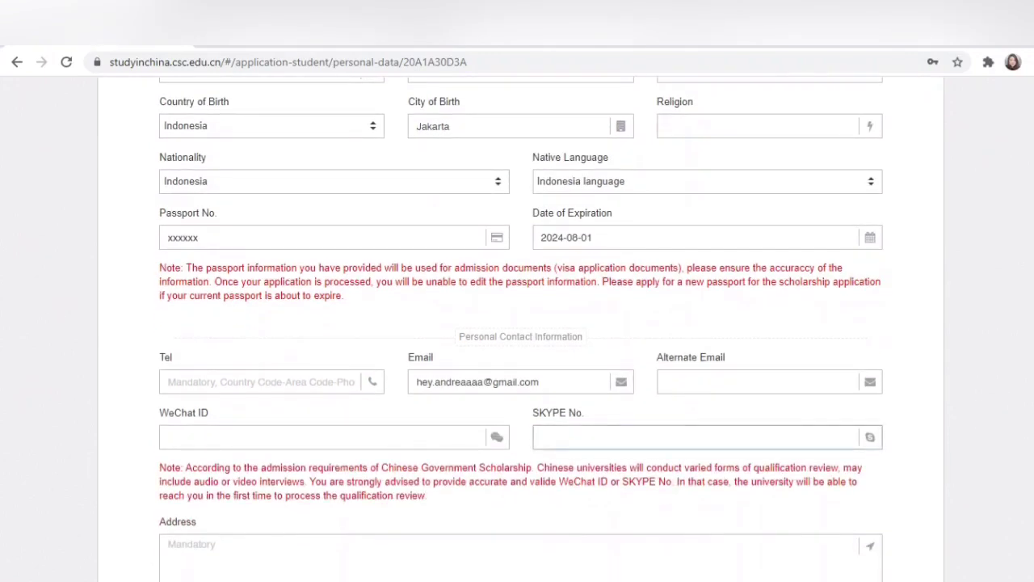
scroll(522, 323, down, 1)
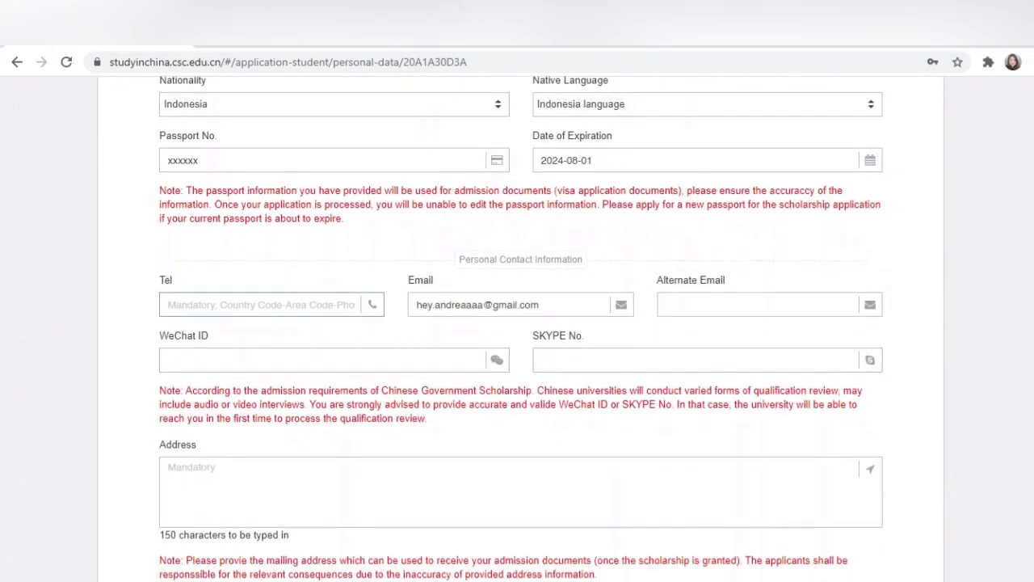
click(259, 304)
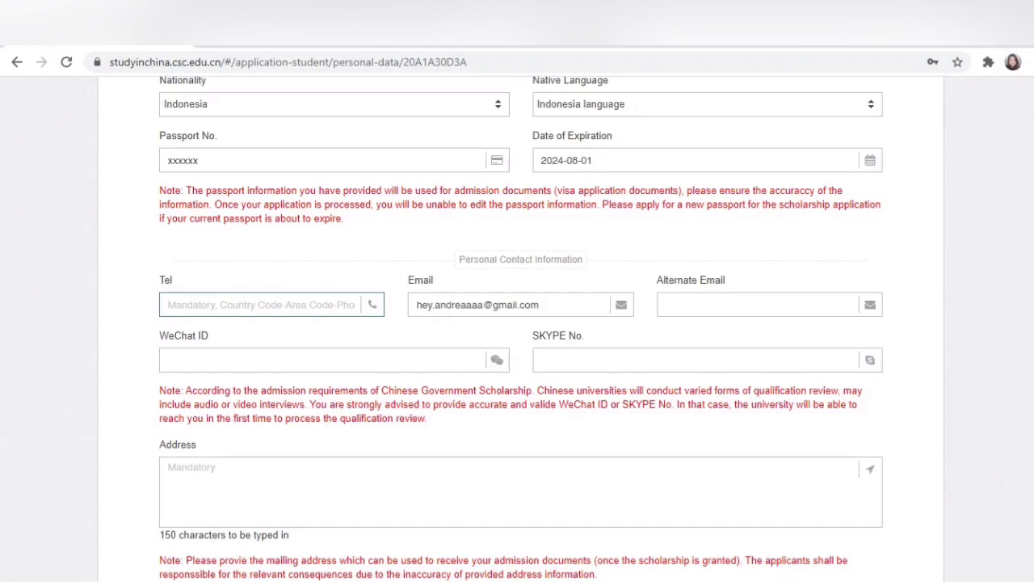
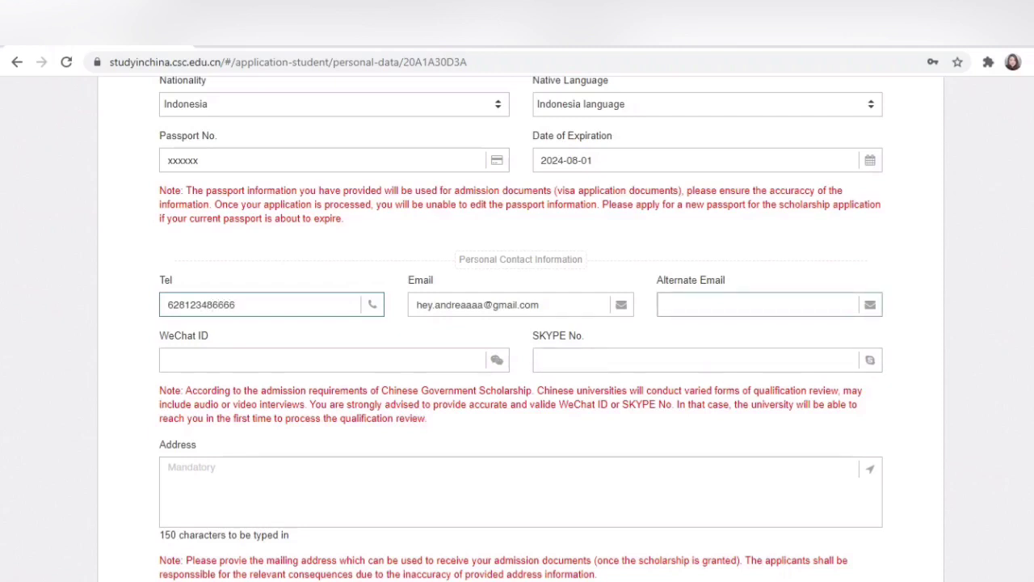
Step: Enter the applicant's telephone number with country code, leaving Alternate Email and Skype blank
click(758, 305)
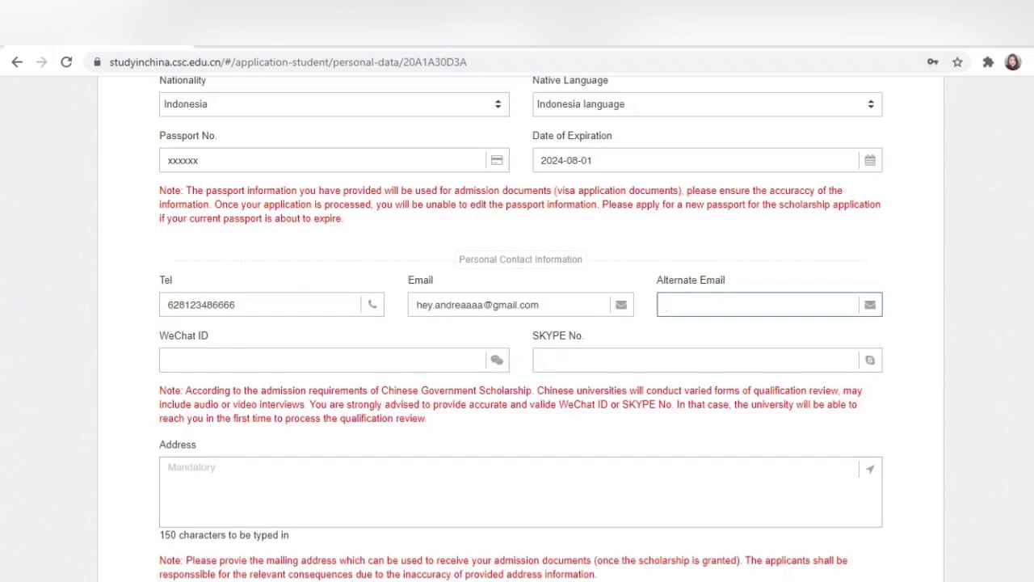
scroll(521, 323, down, 1)
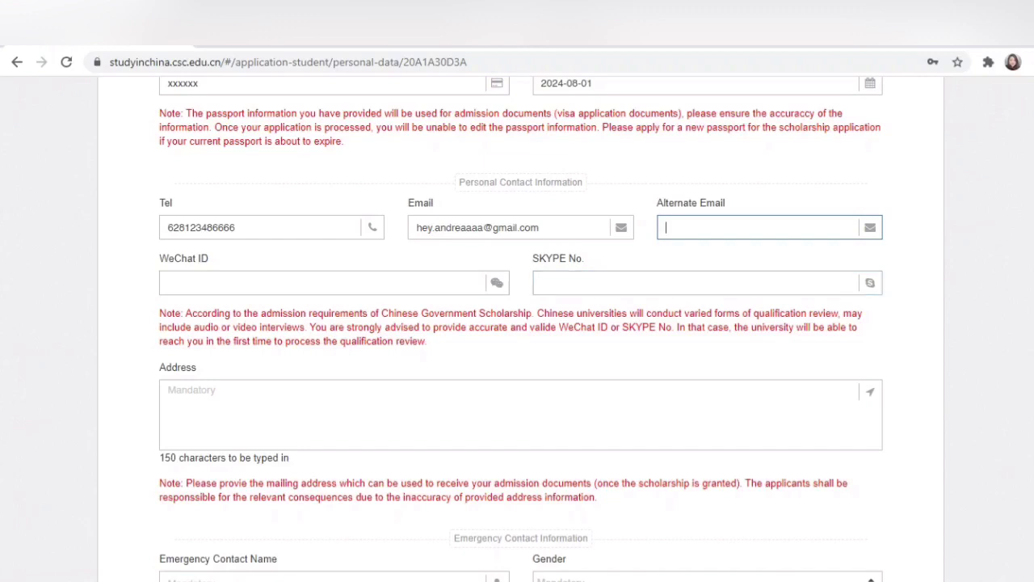
click(542, 283)
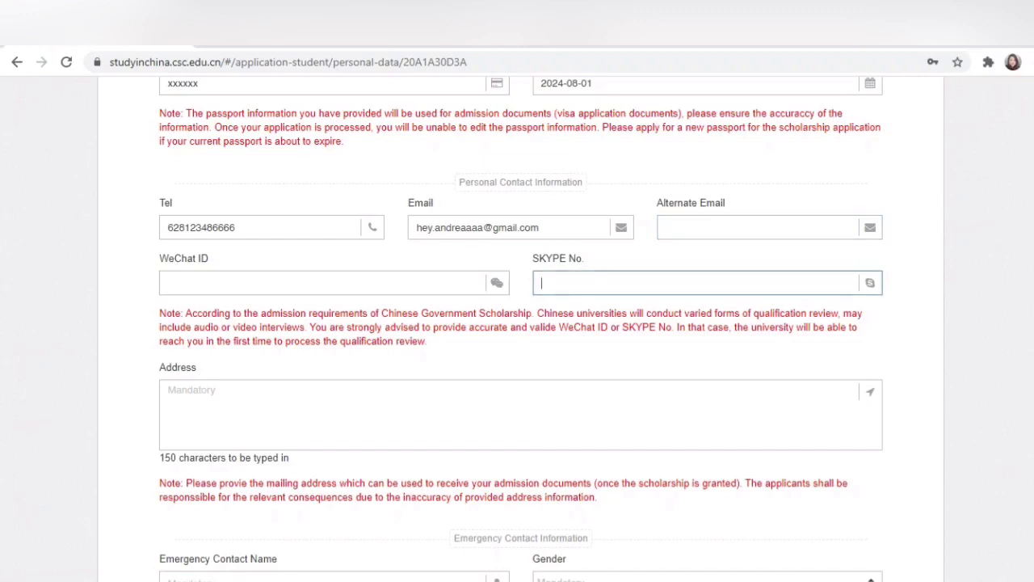
scroll(517, 323, down, 1)
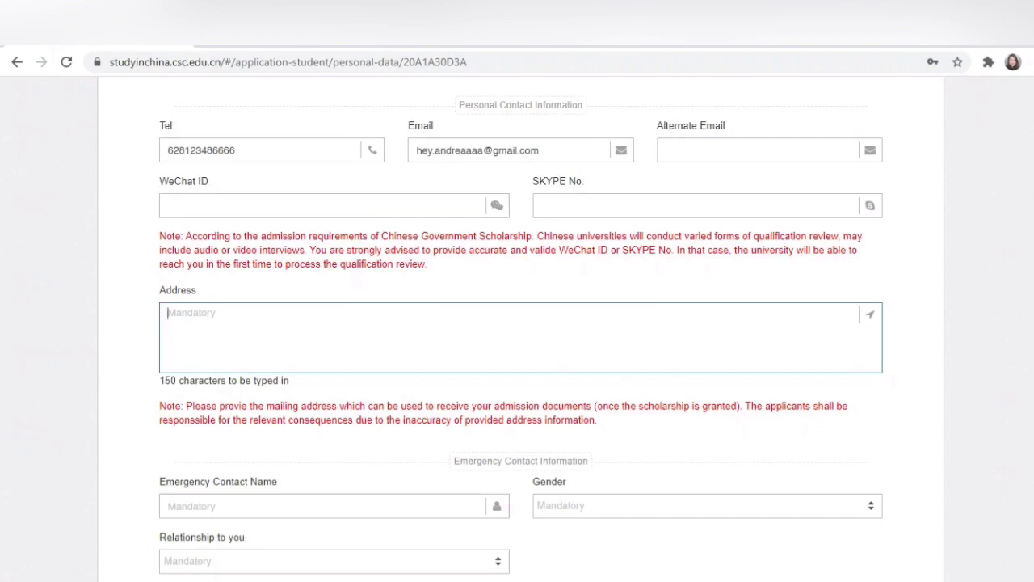
Step: Enter the mailing address 'Nama jalan, nomor rumah, kecamatan, kabupaten, kode pos, provinsi dsb'
text(Nama jalan, nomor rumah, )
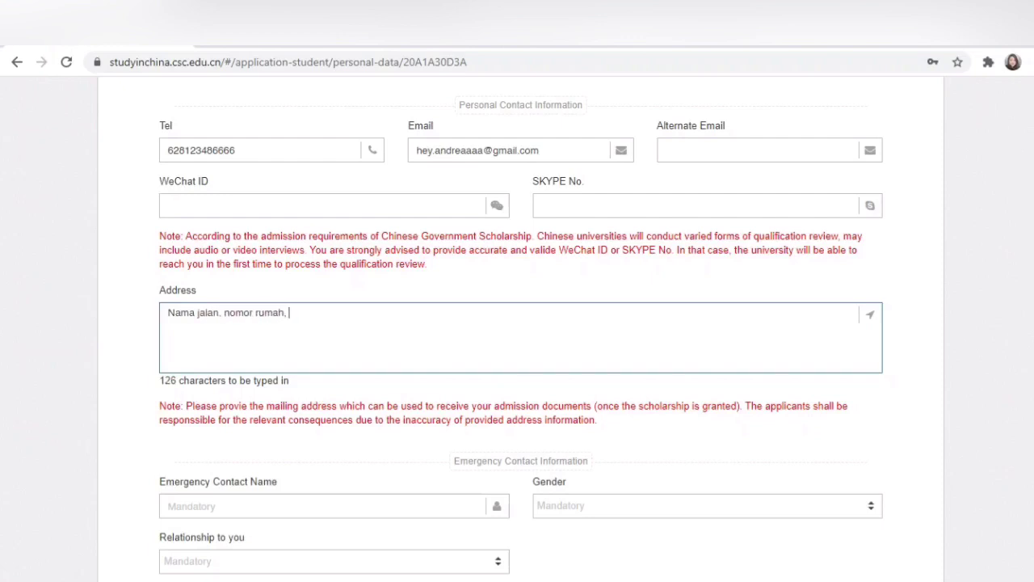
text(kecama)
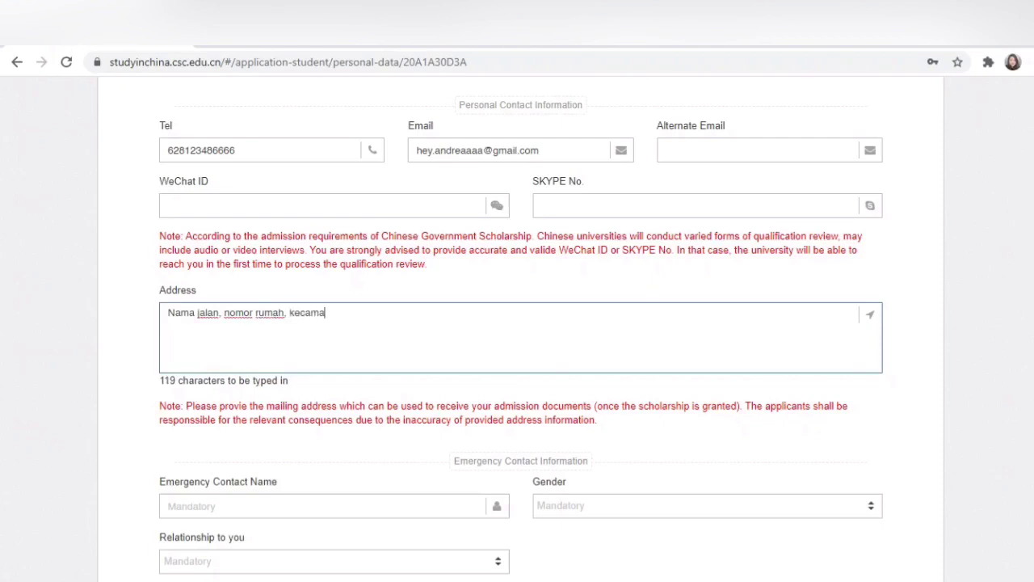
text(tan, kabupate)
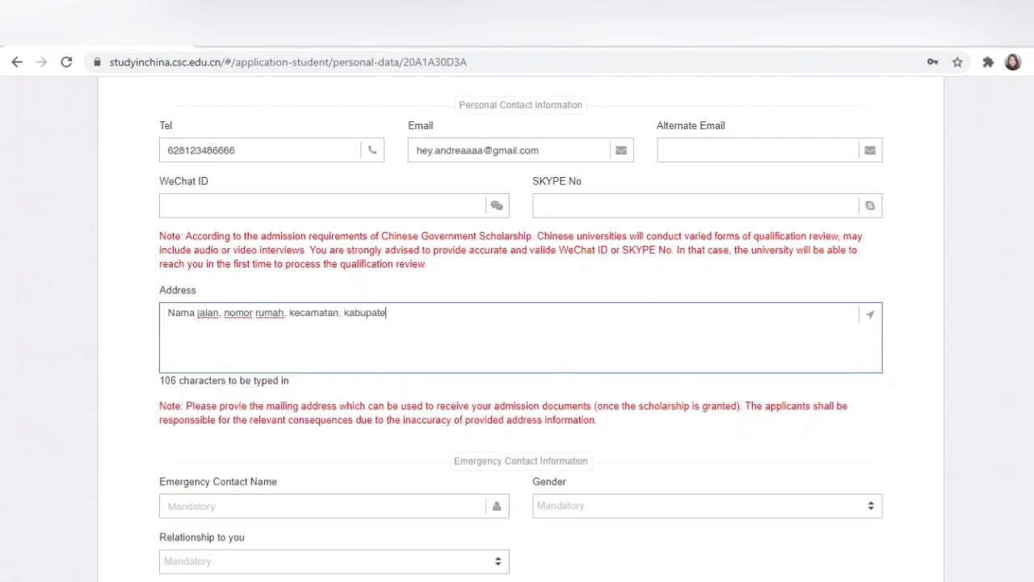
text(n, kode pos, p)
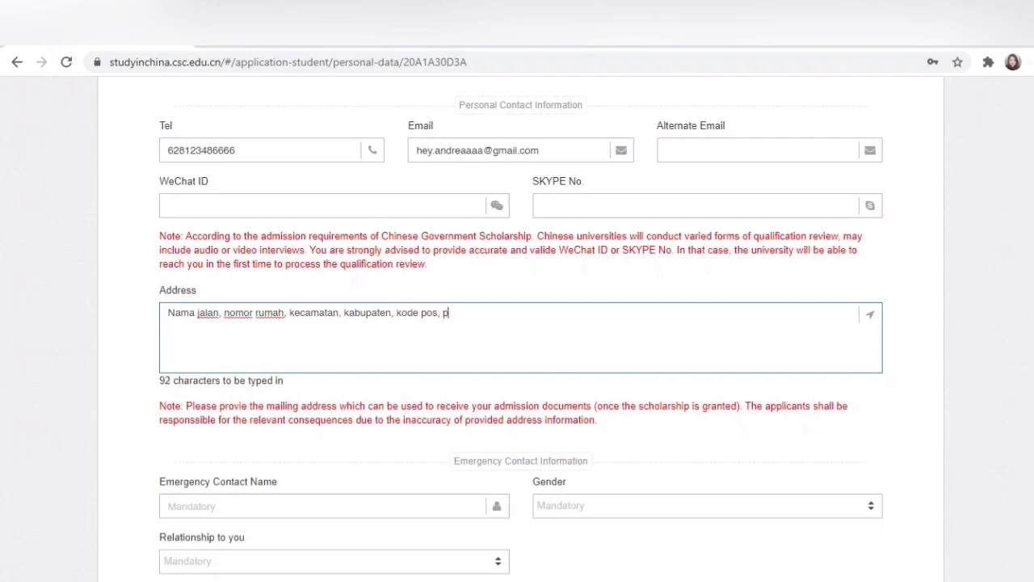
text(rovinsi dsb)
scroll(521, 329, down, 3)
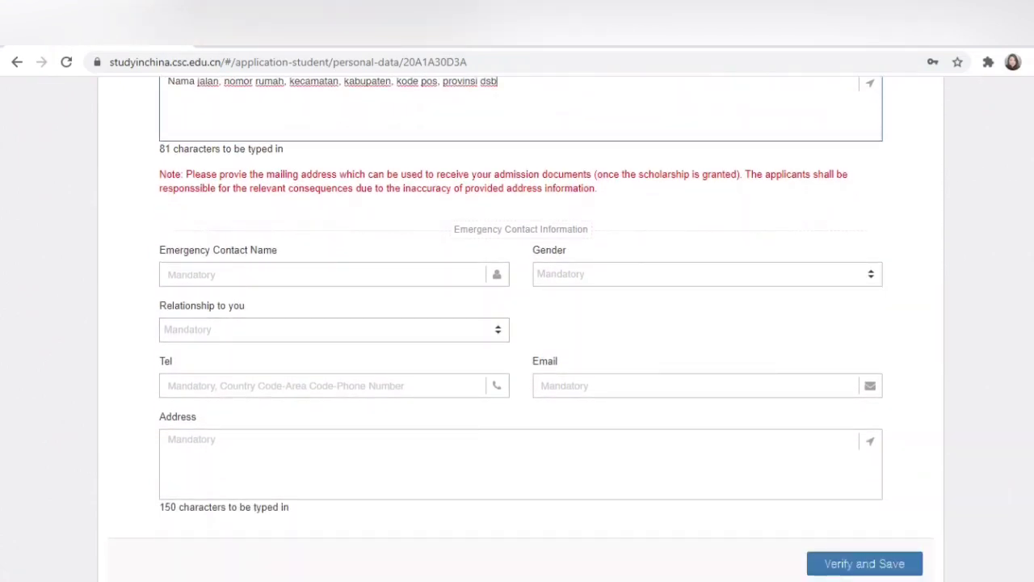
Step: Enter the emergency contact's name, with Male gender and Parent relationship
click(324, 274)
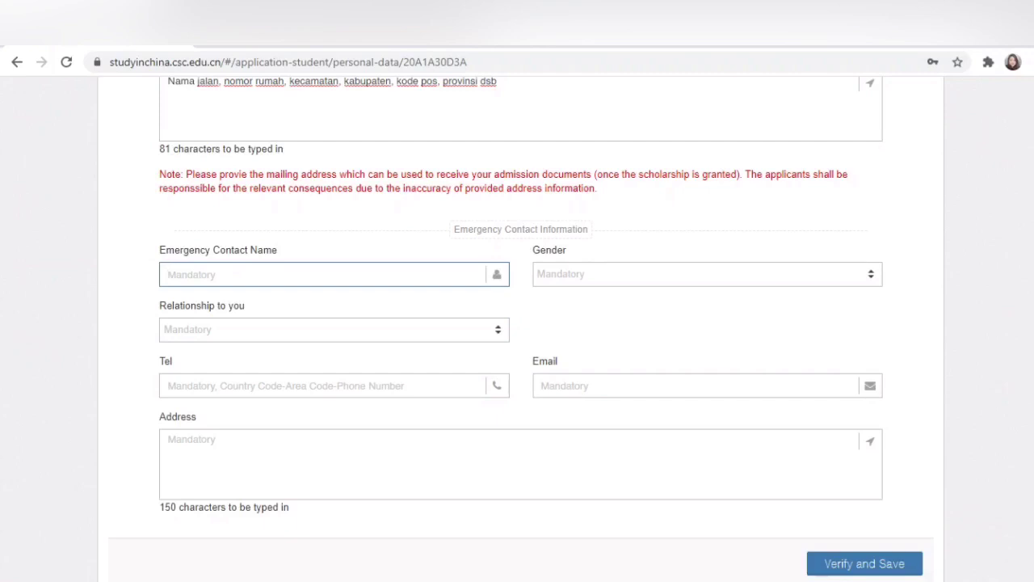
text(Papa)
key(BackSpace)
key(BackSpace)
key(BackSpace)
key(BackSpace)
text(Joe)
key(Tab)
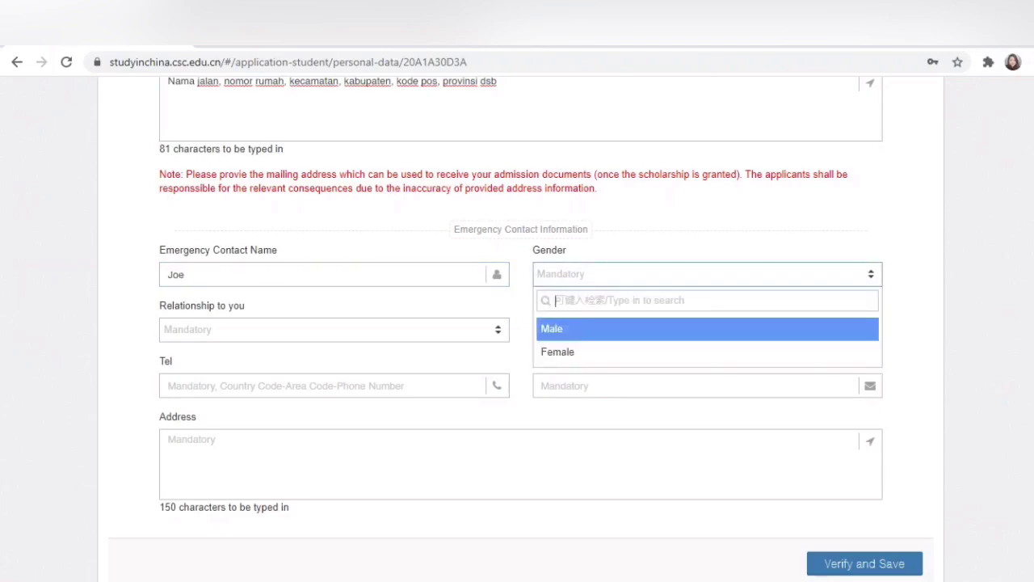
key(Down)
key(Up)
key(Return)
key(Tab)
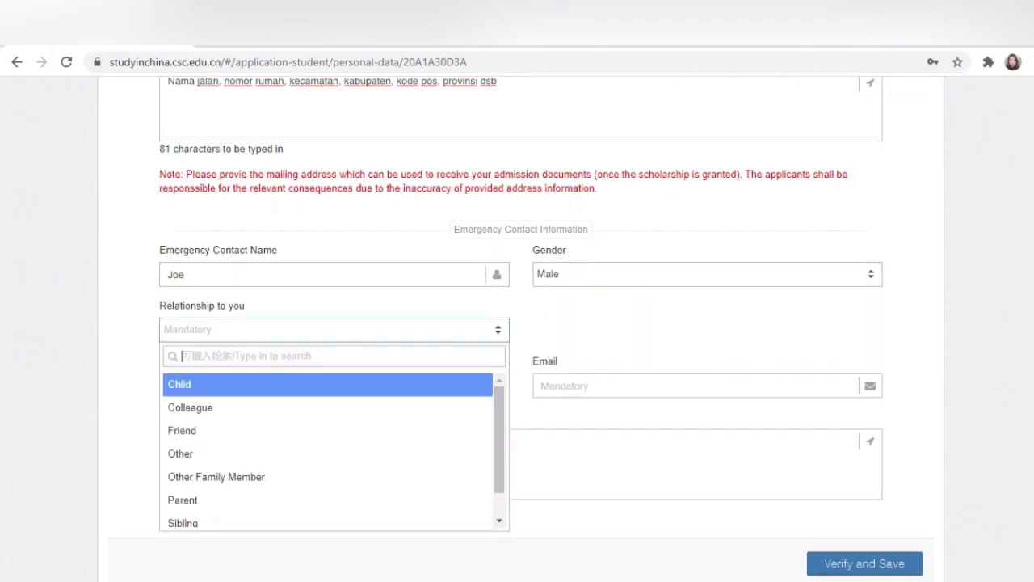
key(Down)
key(Down)
key(Down)
key(Down)
key(Down)
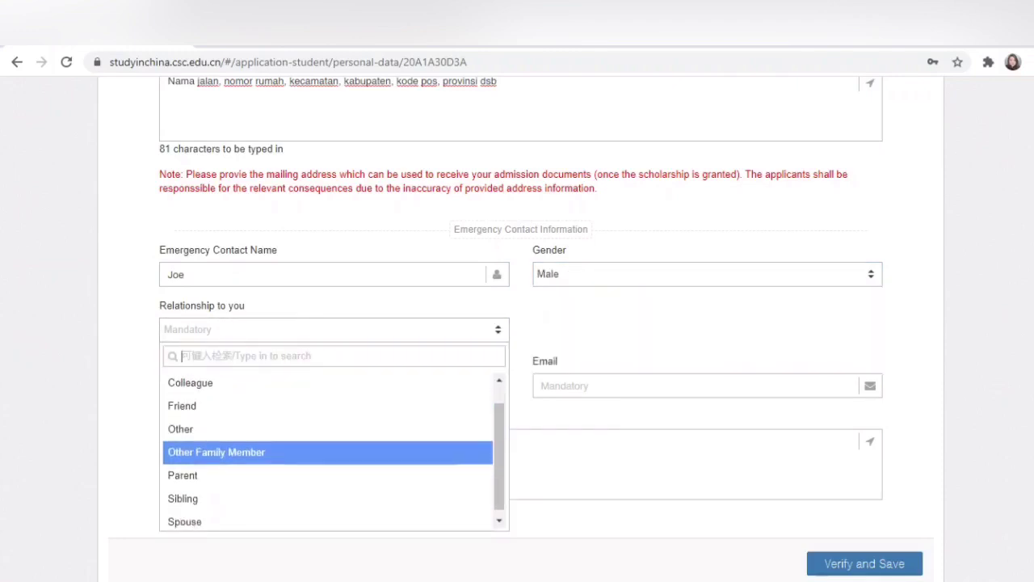
key(Return)
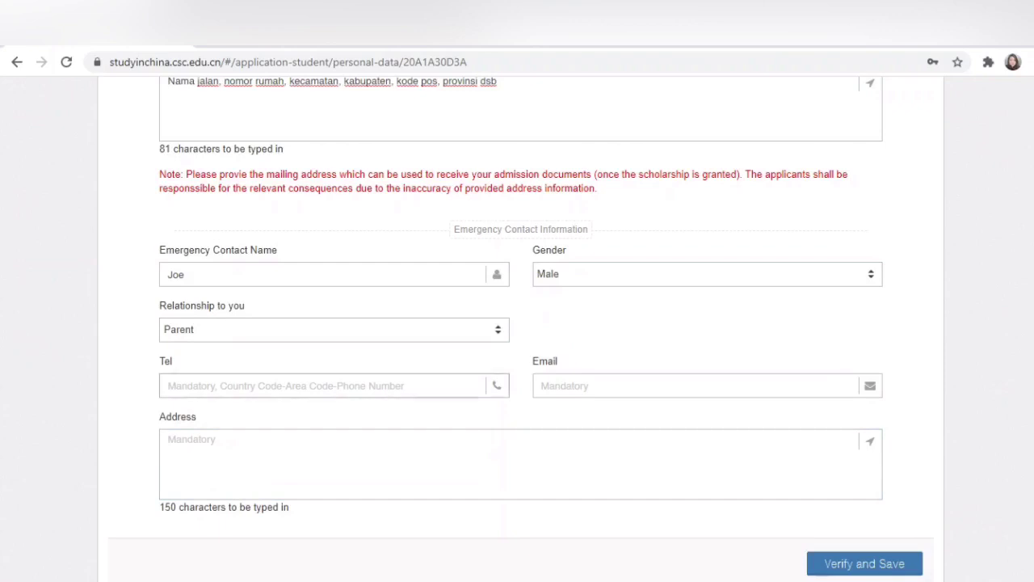
Step: Fill in the contact's phone, e-mail and filler address, then verify and save personal information
key(Tab)
text(628)
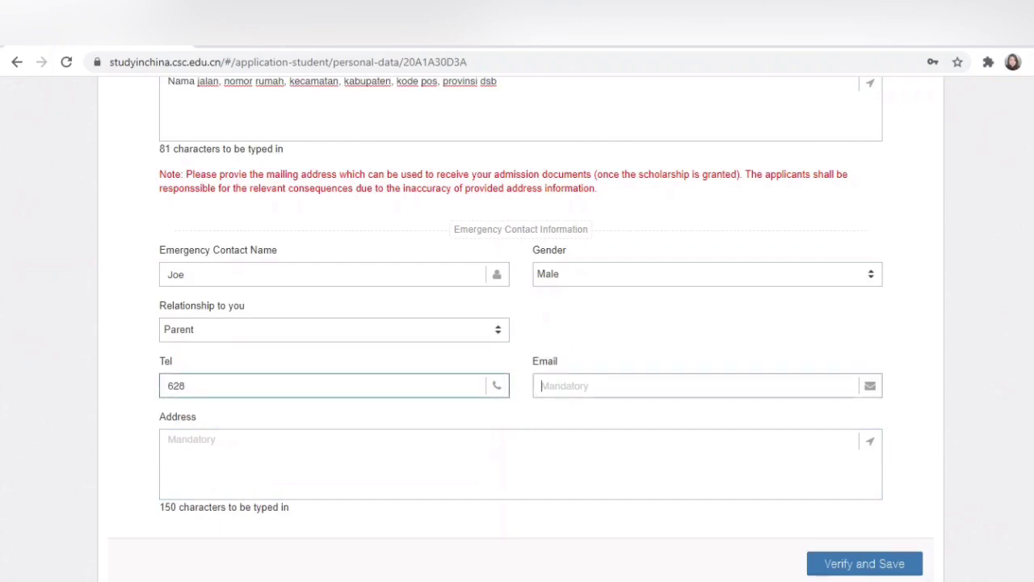
key(Tab)
scroll(517, 324, down, 1)
scroll(517, 324, down, 2)
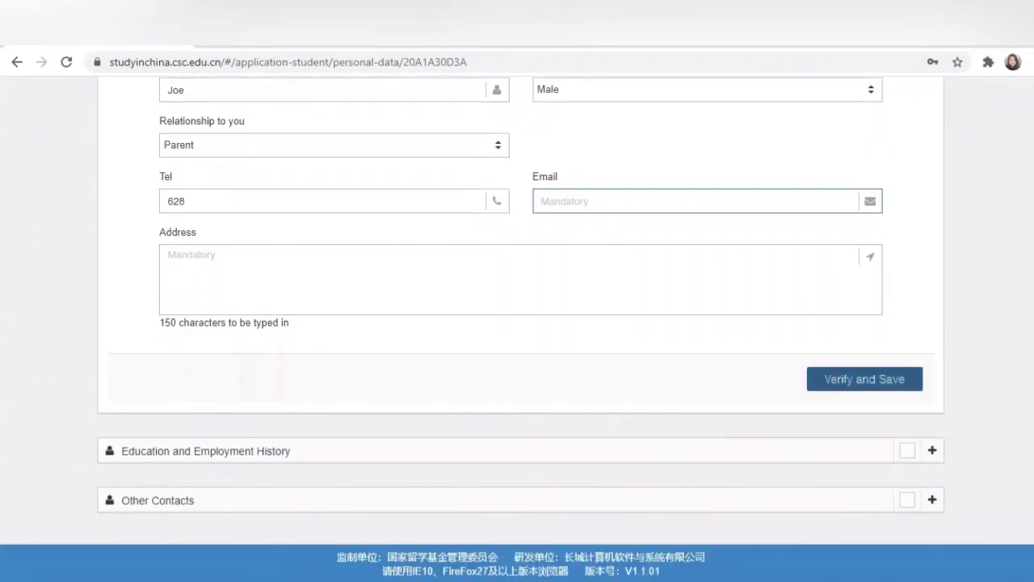
click(865, 379)
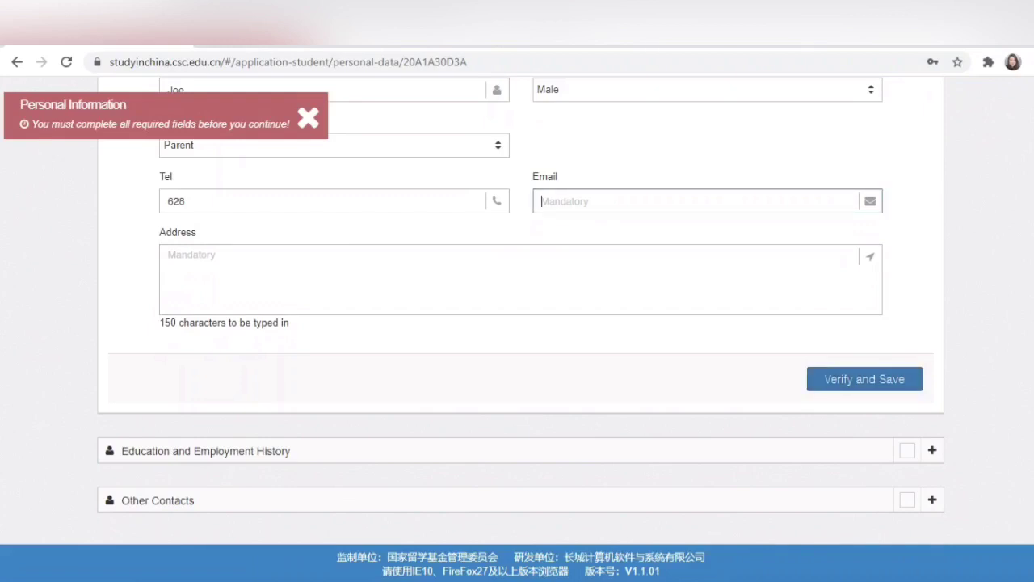
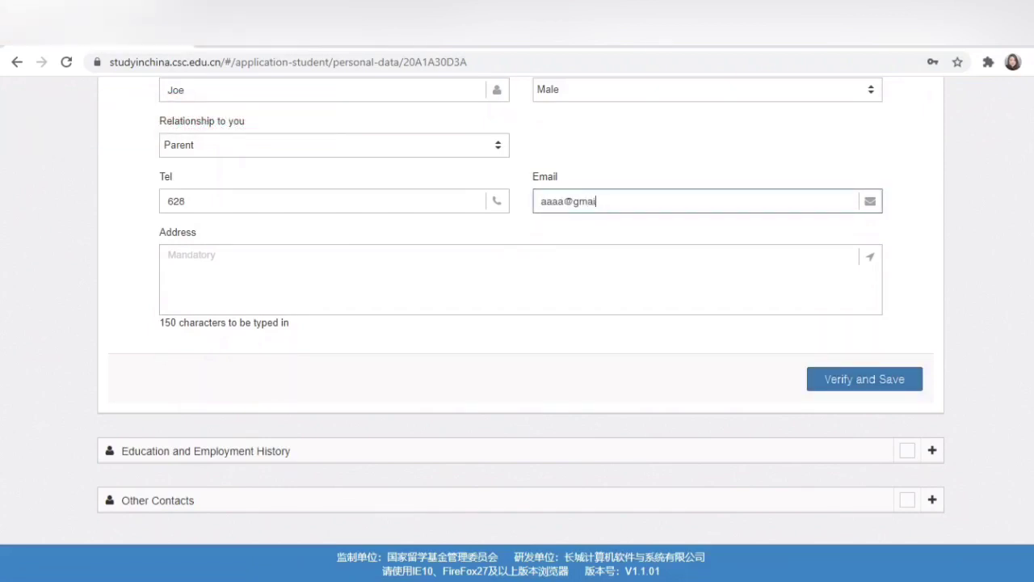
key(Tab)
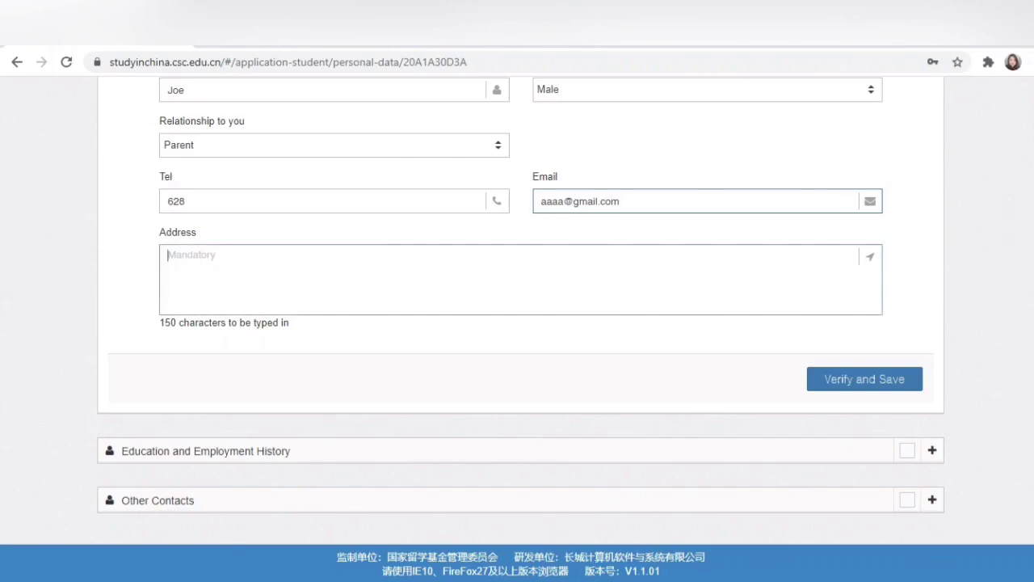
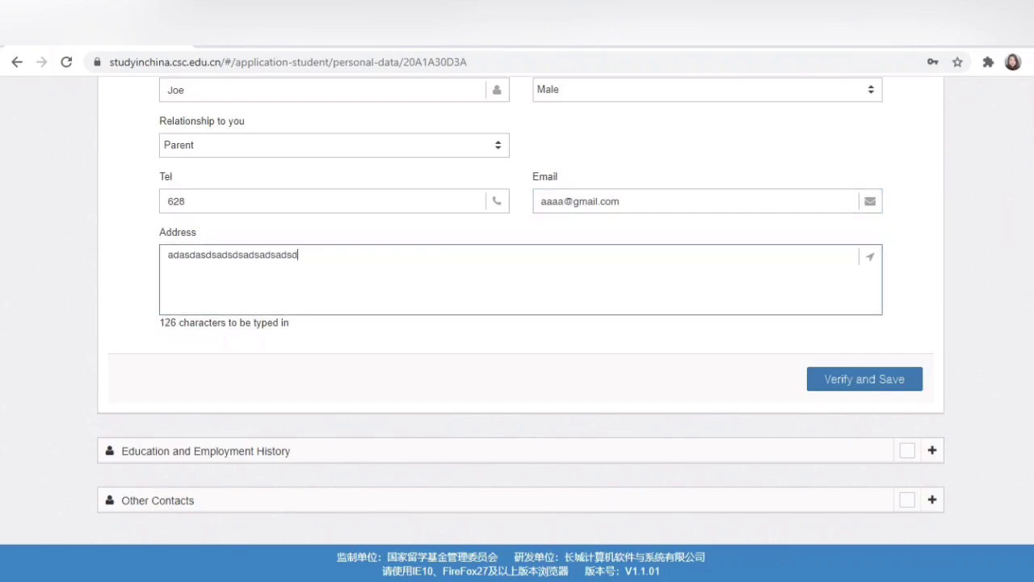
key(ctrl+a)
key(Tab)
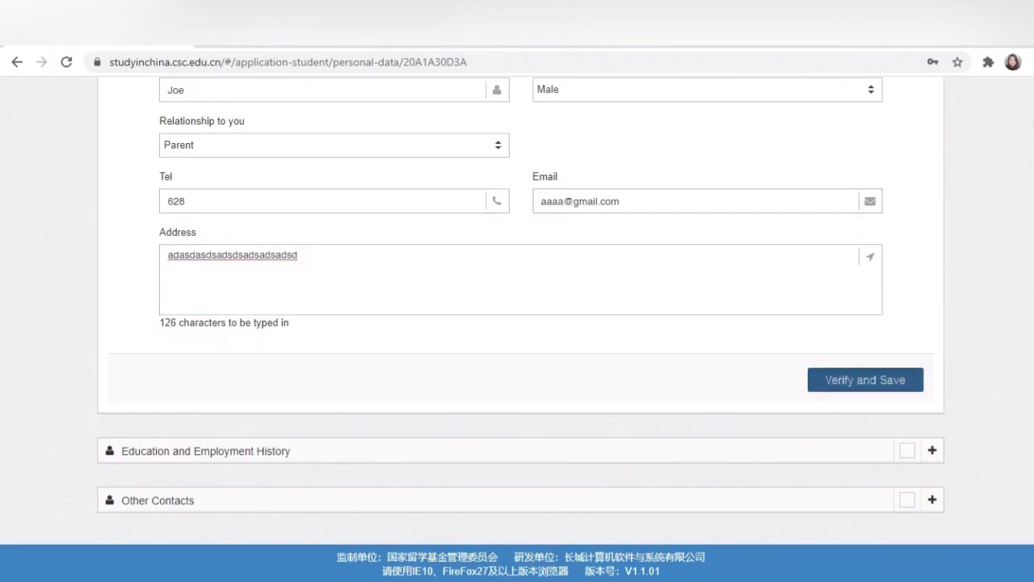
key(Return)
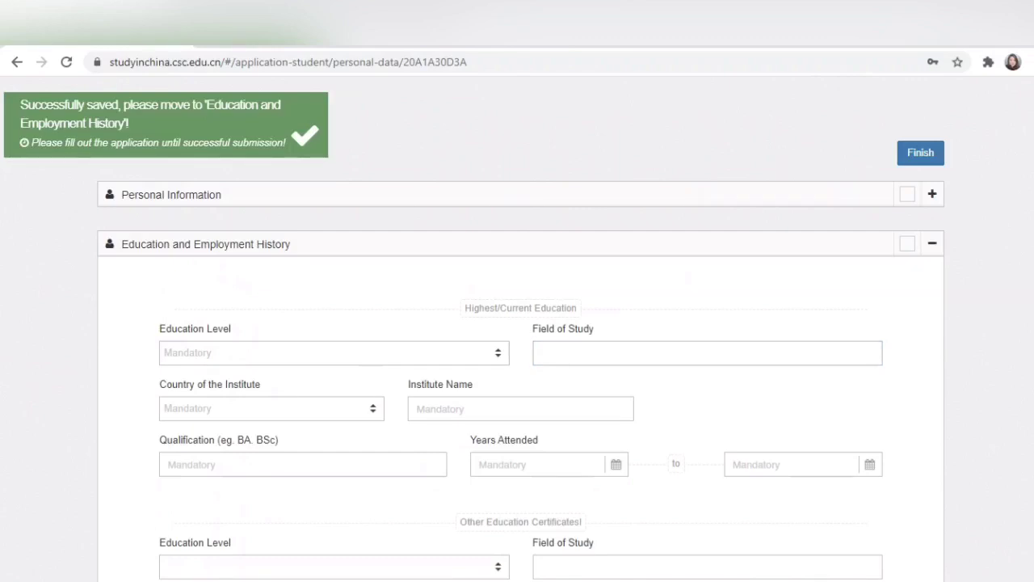
scroll(518, 324, down, 1)
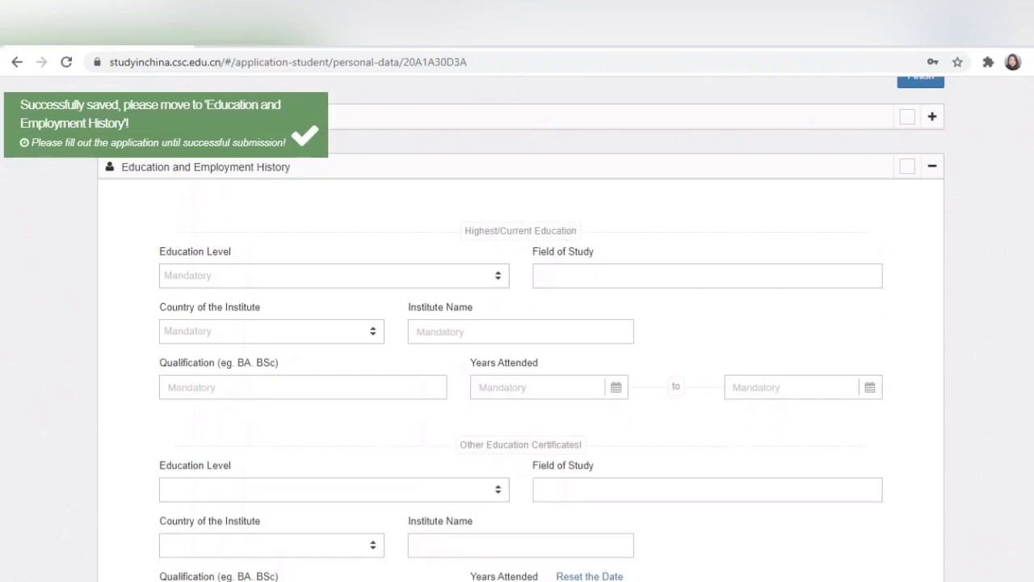
Step: Set education level to Senior High School and field of study to Social Science
click(334, 276)
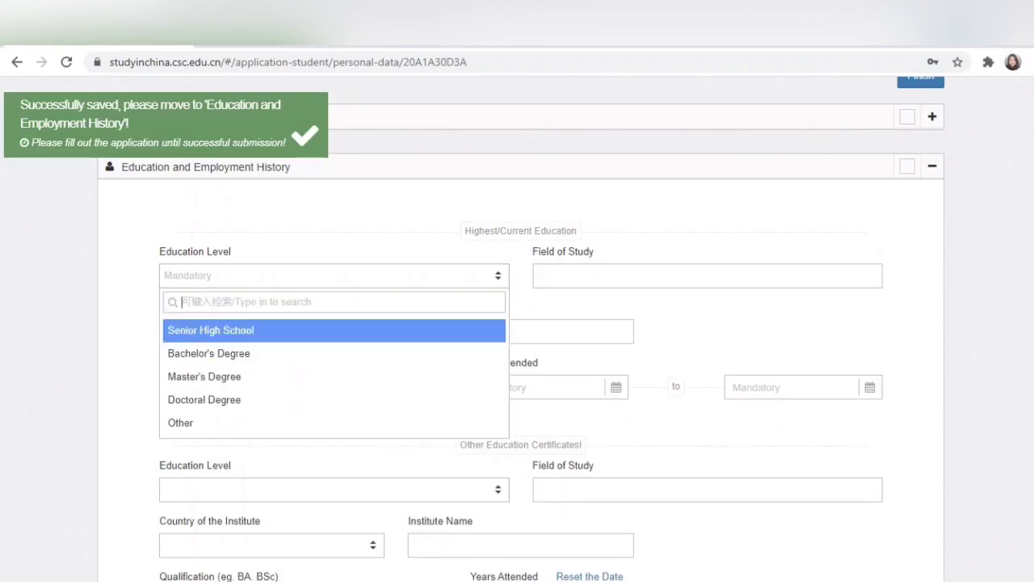
key(Return)
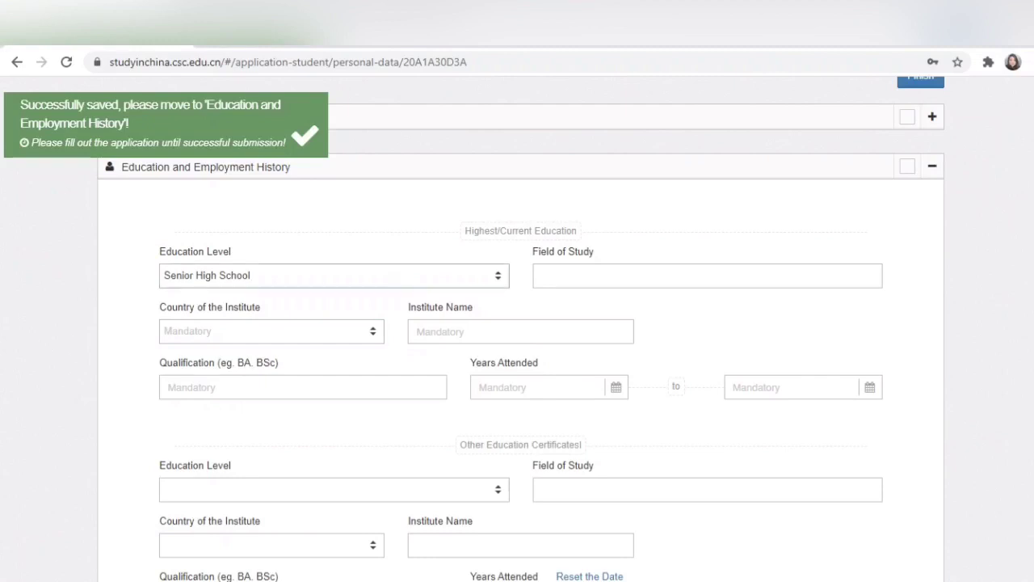
click(334, 276)
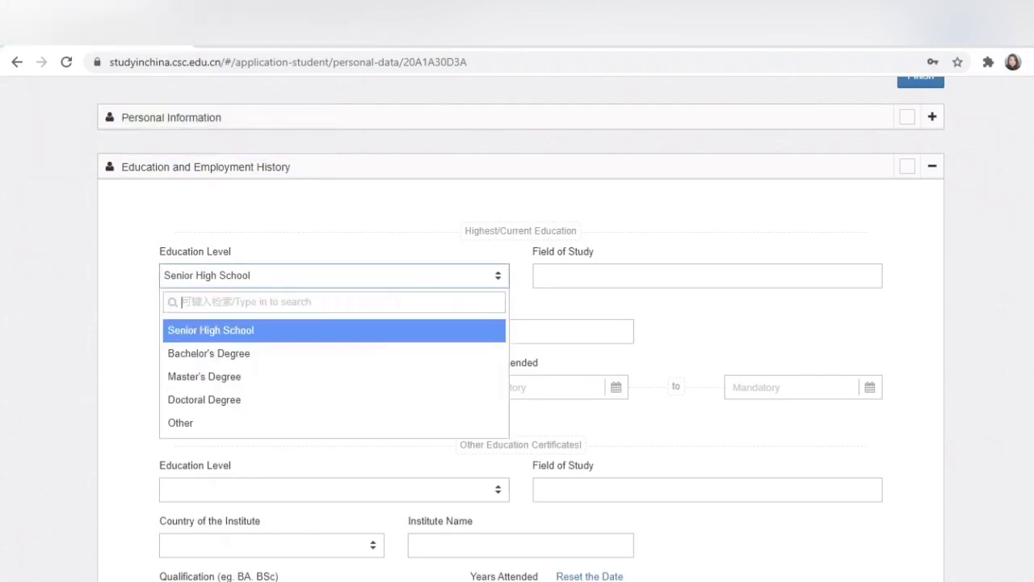
click(708, 275)
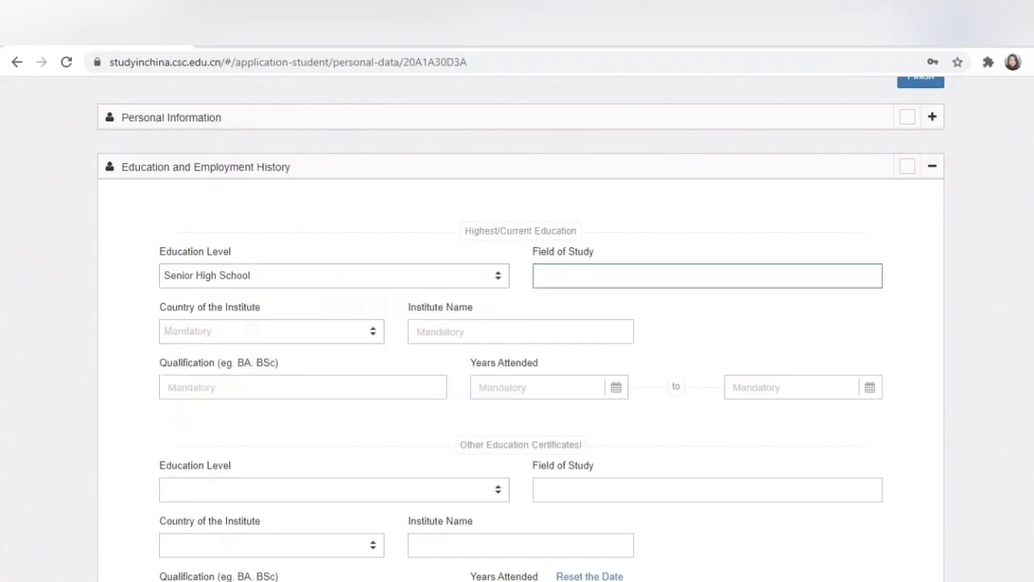
text(Natural Science)
drag(576, 276, 542, 276)
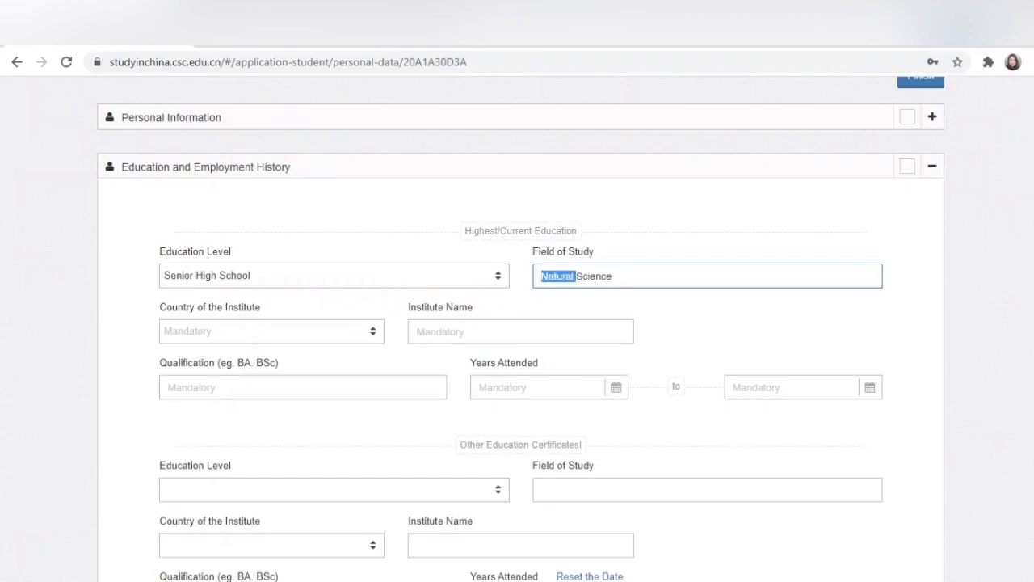
text(Social)
Step: Set the institute country to Indonesia and qualification to Secondary High School
click(271, 330)
text(Indo)
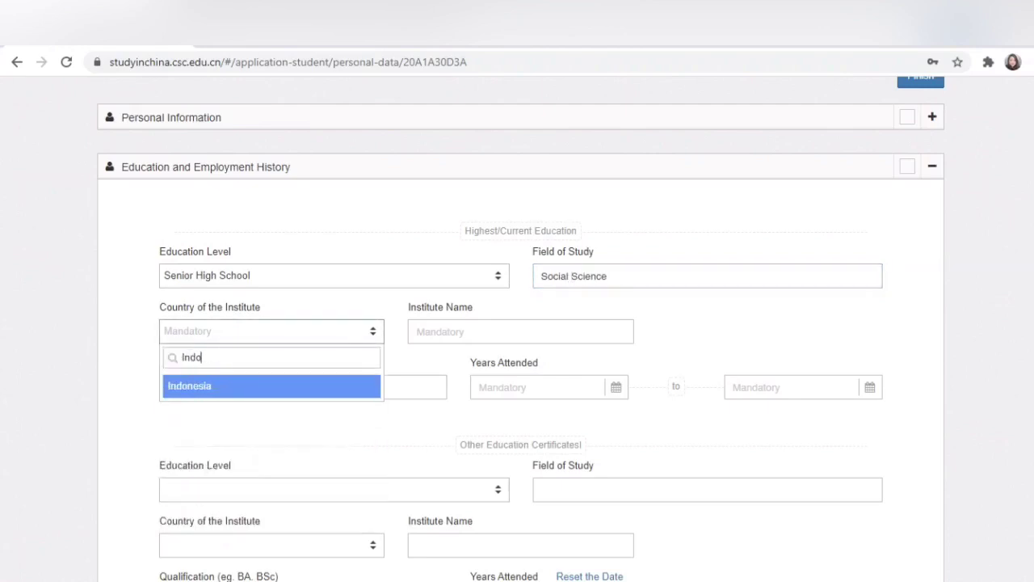
key(Return)
key(Tab)
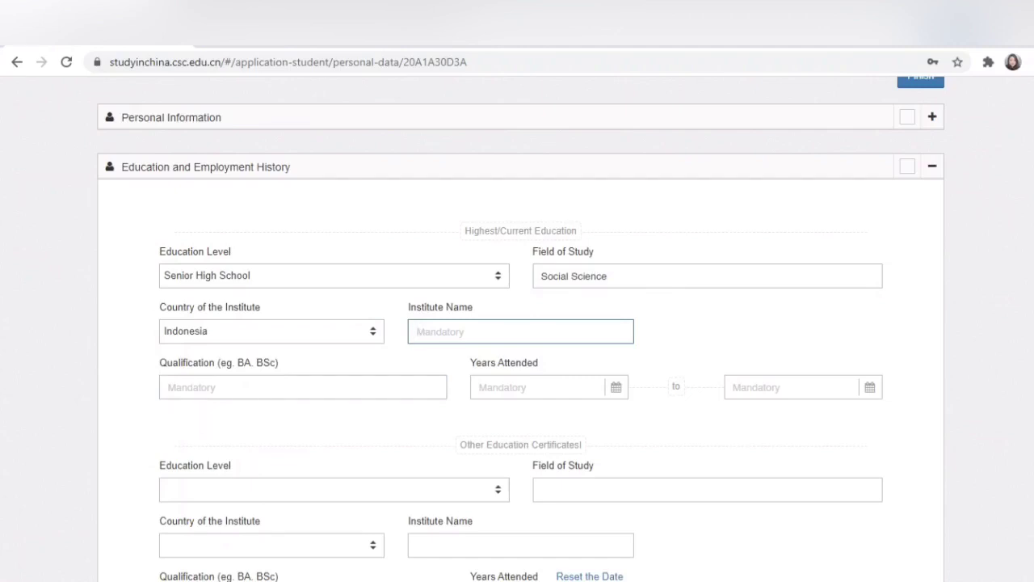
click(194, 387)
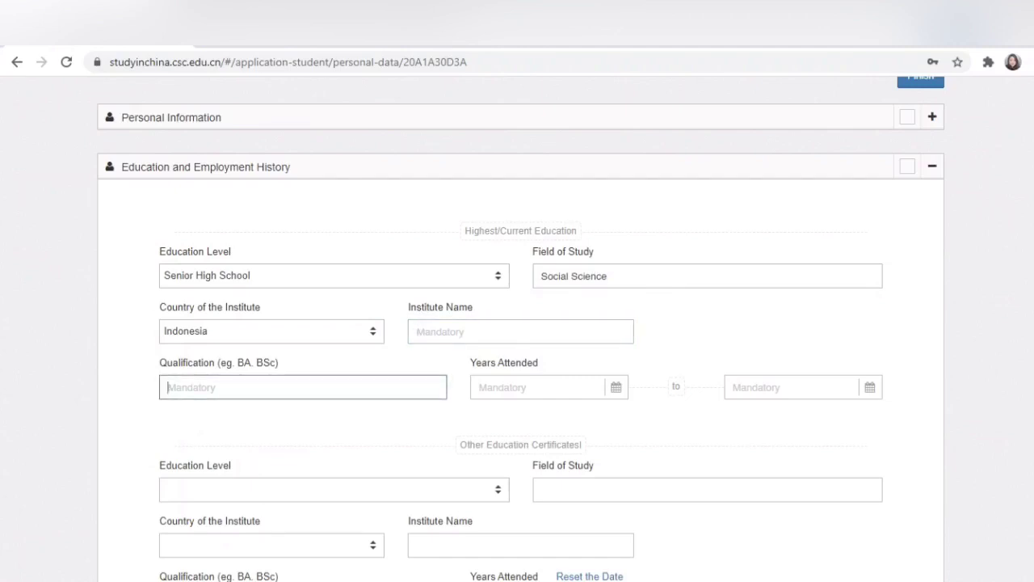
text(Secondary High School)
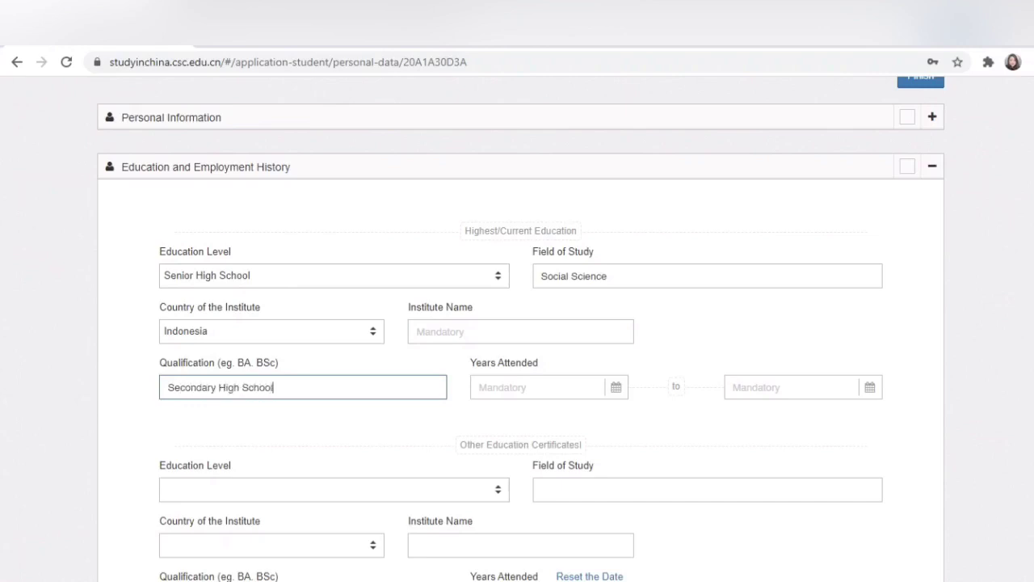
key(Tab)
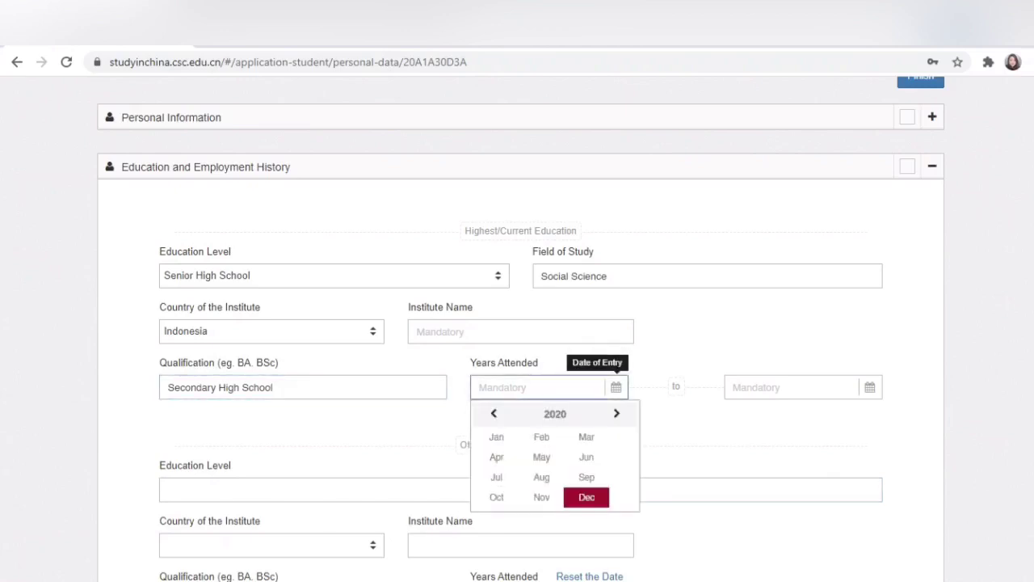
Step: Set the education entry date to 2010-01-01
click(494, 414)
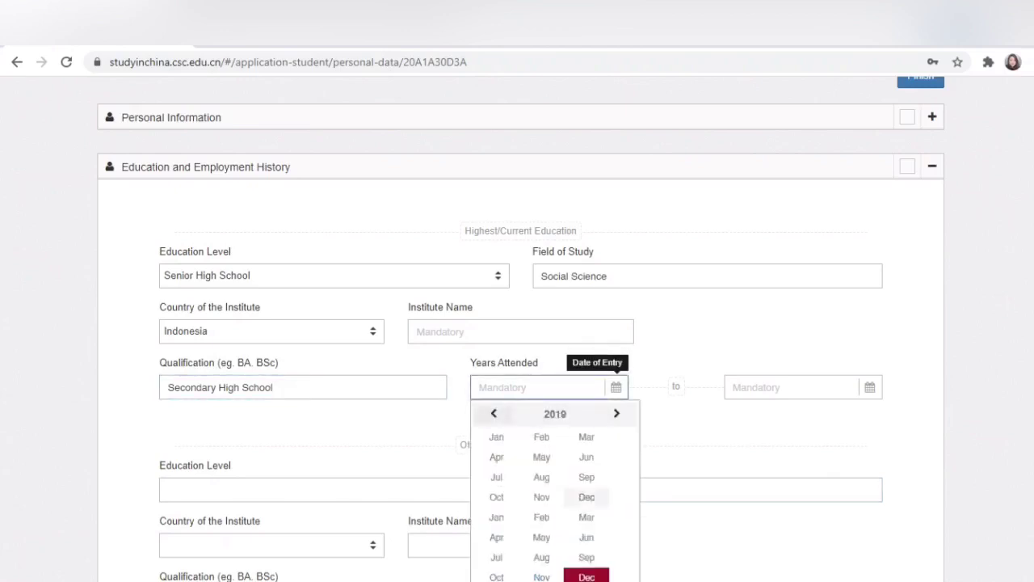
click(494, 414)
click(493, 414)
click(493, 414)
click(493, 413)
click(493, 414)
click(494, 414)
click(494, 414)
click(493, 414)
click(494, 414)
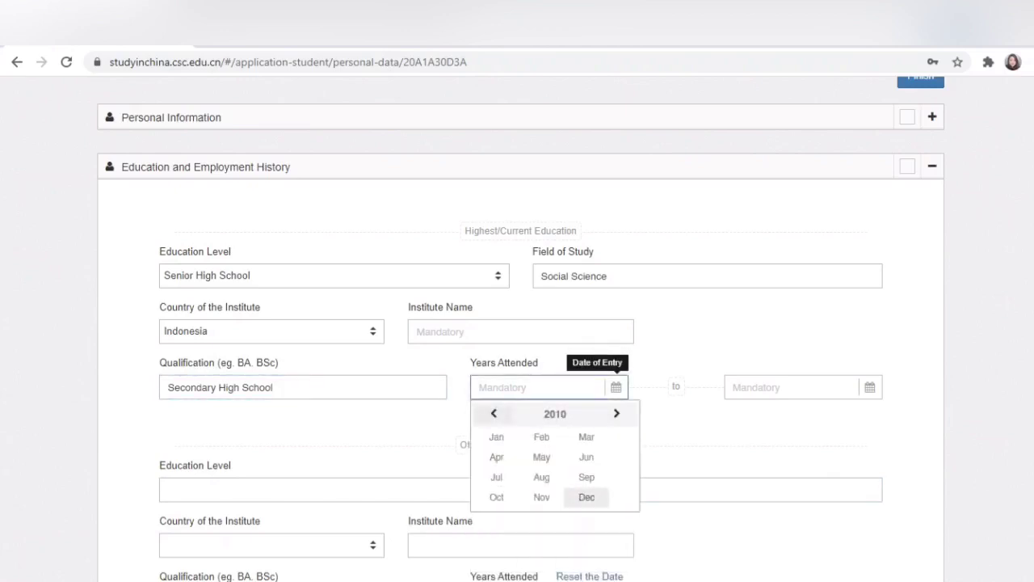
click(496, 438)
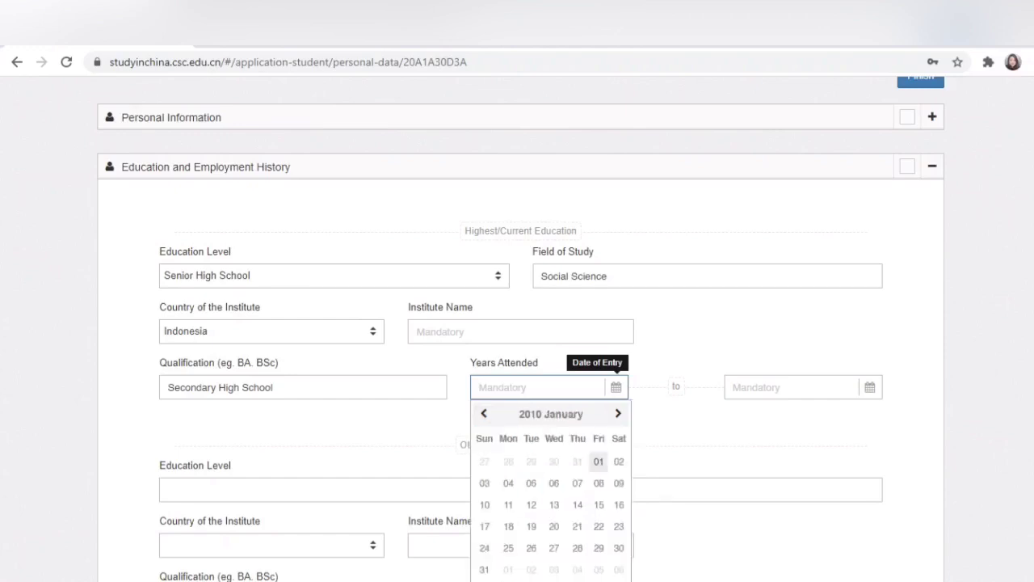
click(598, 461)
Step: Set the education completion date to 2013-01-01
click(800, 387)
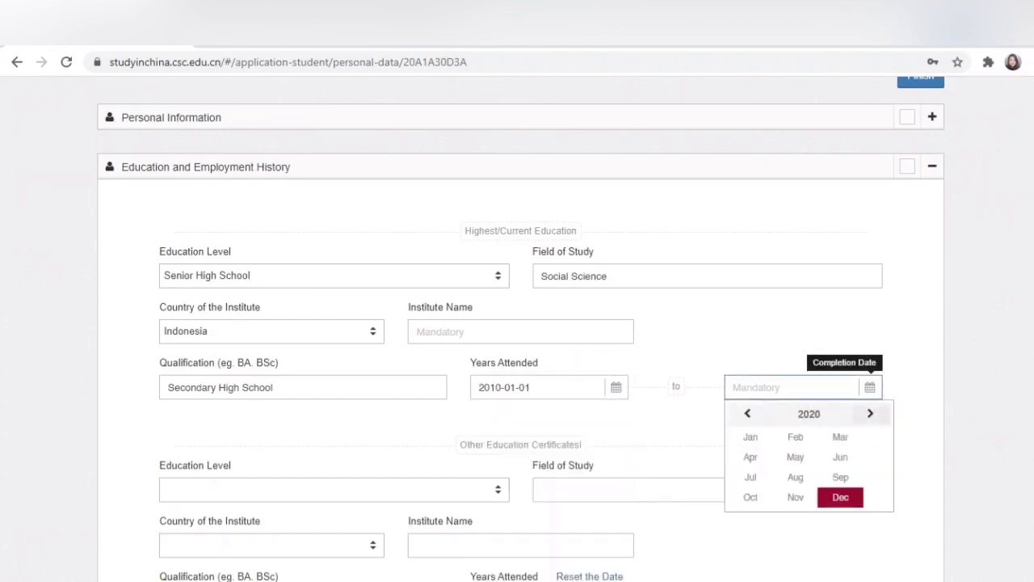
click(870, 414)
click(870, 414)
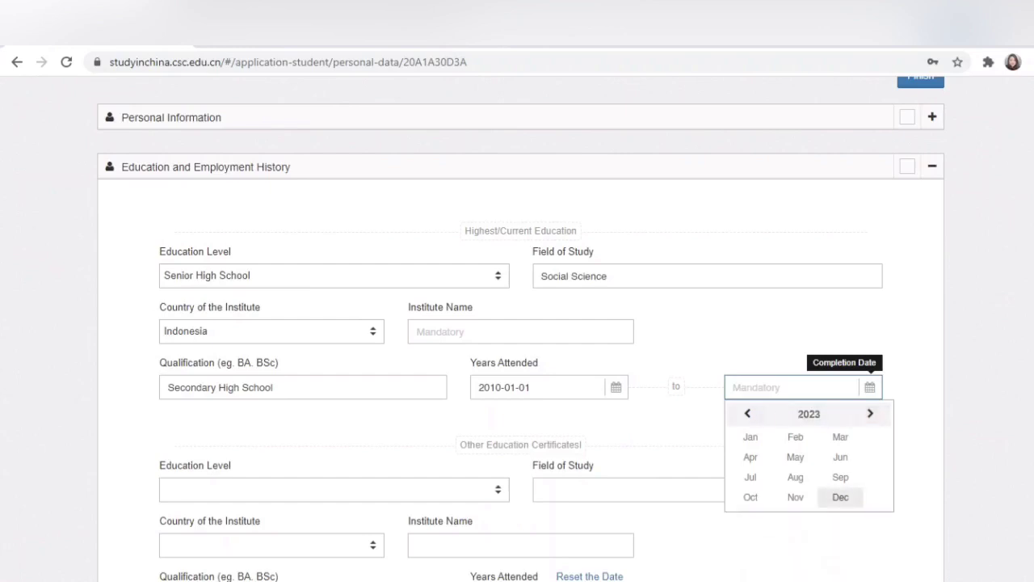
click(747, 414)
click(748, 414)
click(748, 414)
click(747, 414)
click(751, 437)
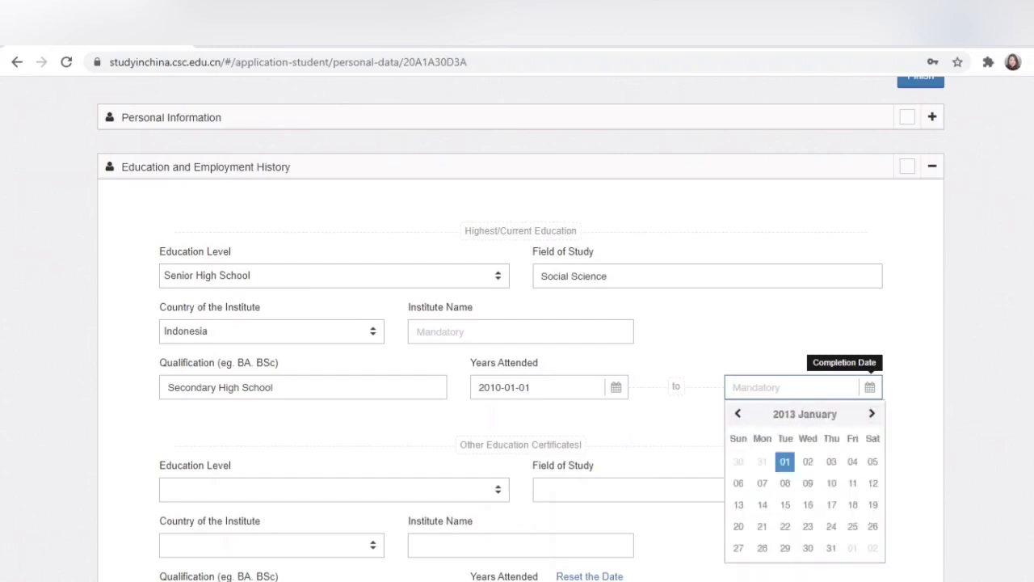
click(785, 462)
scroll(520, 323, down, 2)
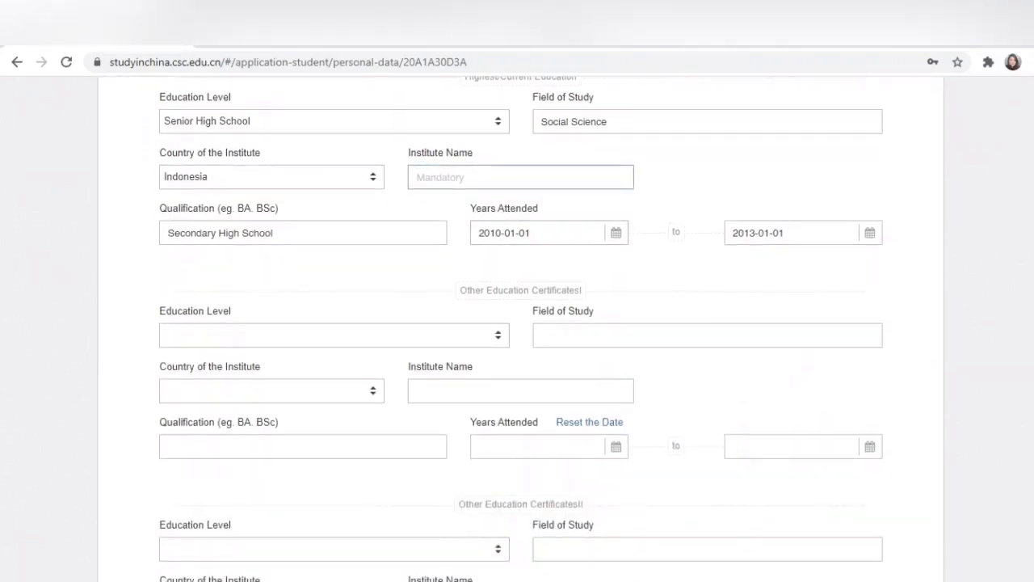
Step: Enter 'SMA Negeri 1' as the institute name and scroll down to Employment History
click(521, 177)
text(SMA)
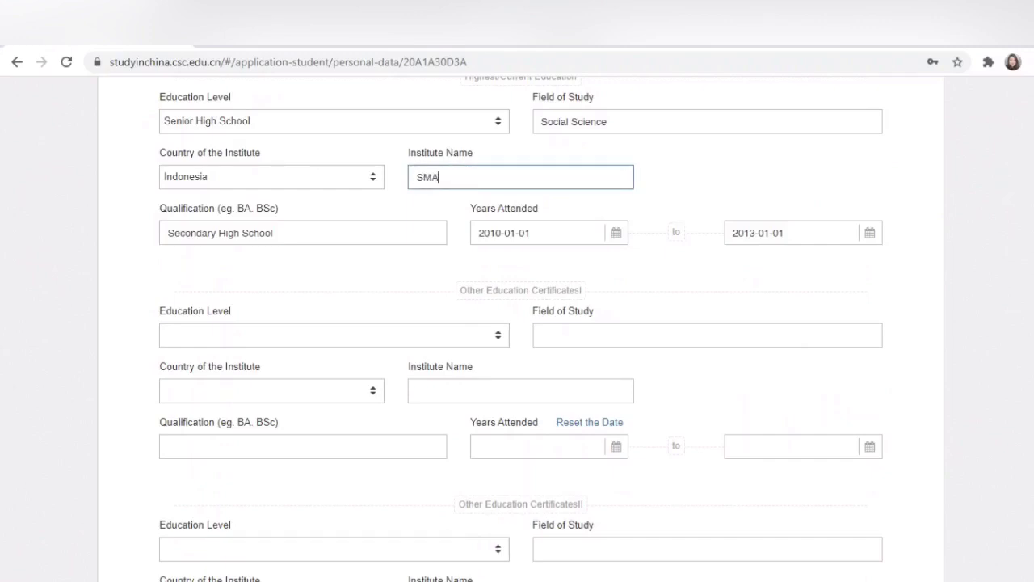
text( Negeri 1)
click(334, 335)
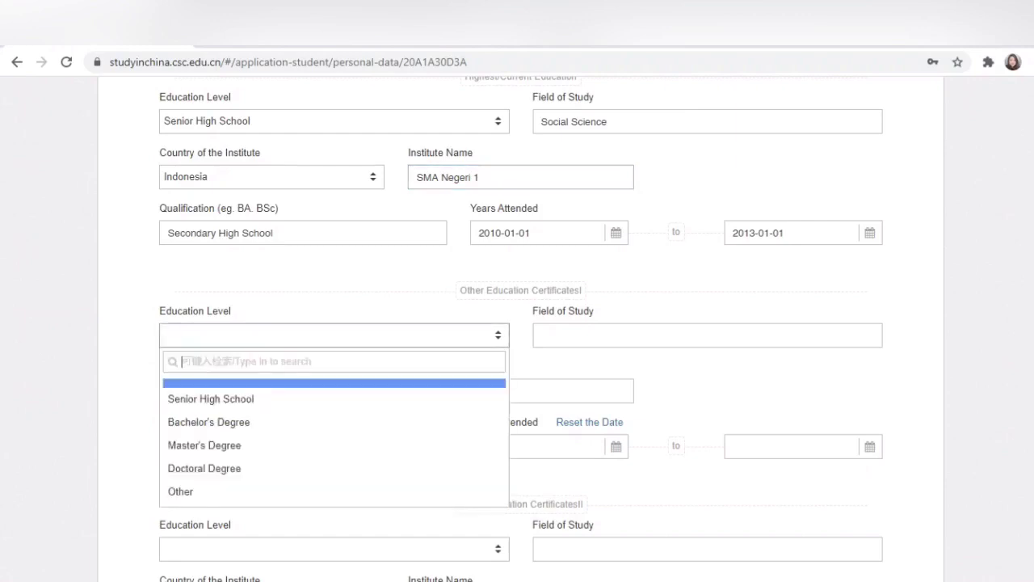
key(Escape)
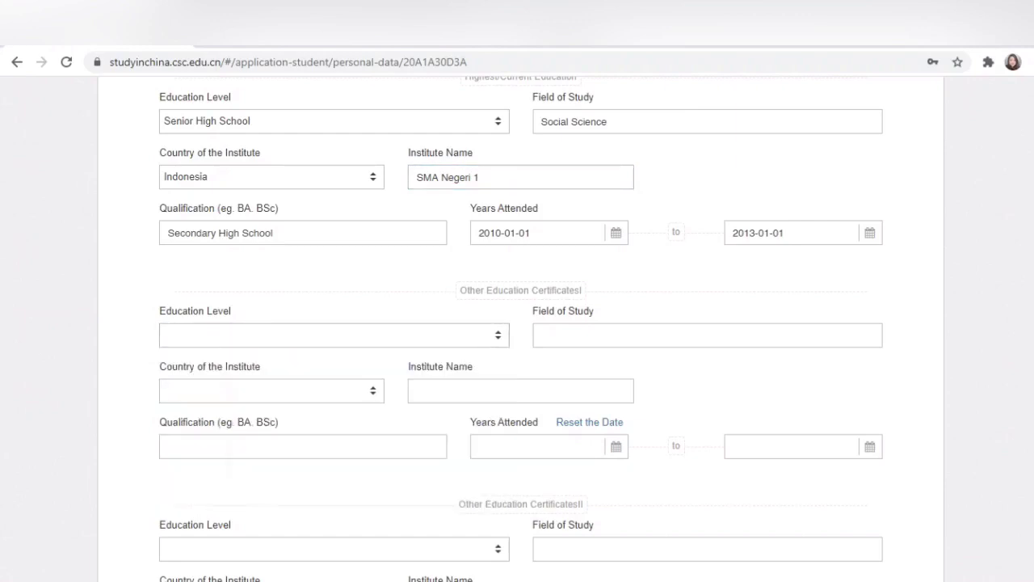
scroll(517, 324, down, 1)
scroll(272, 296, down, 3)
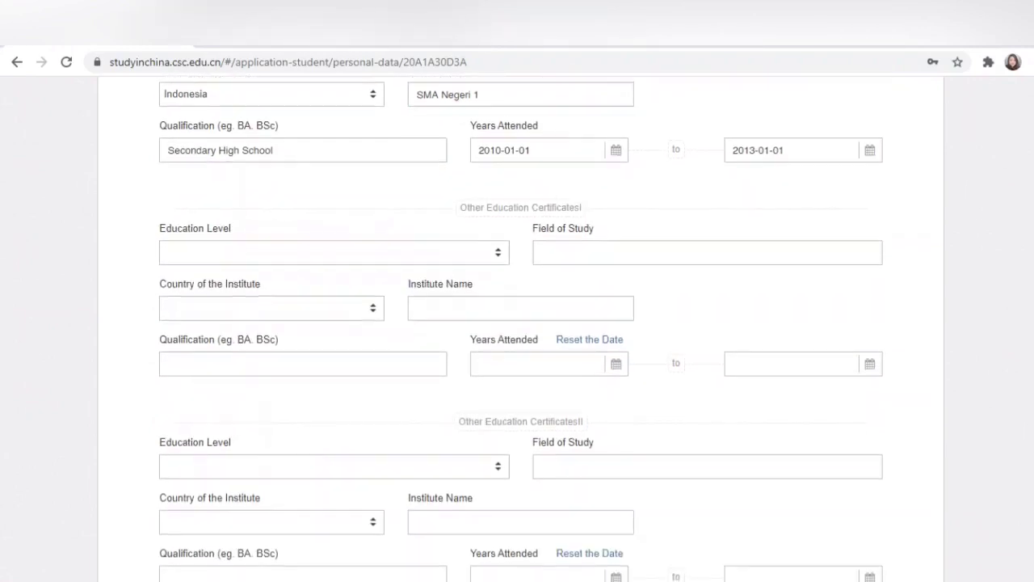
scroll(272, 296, down, 2)
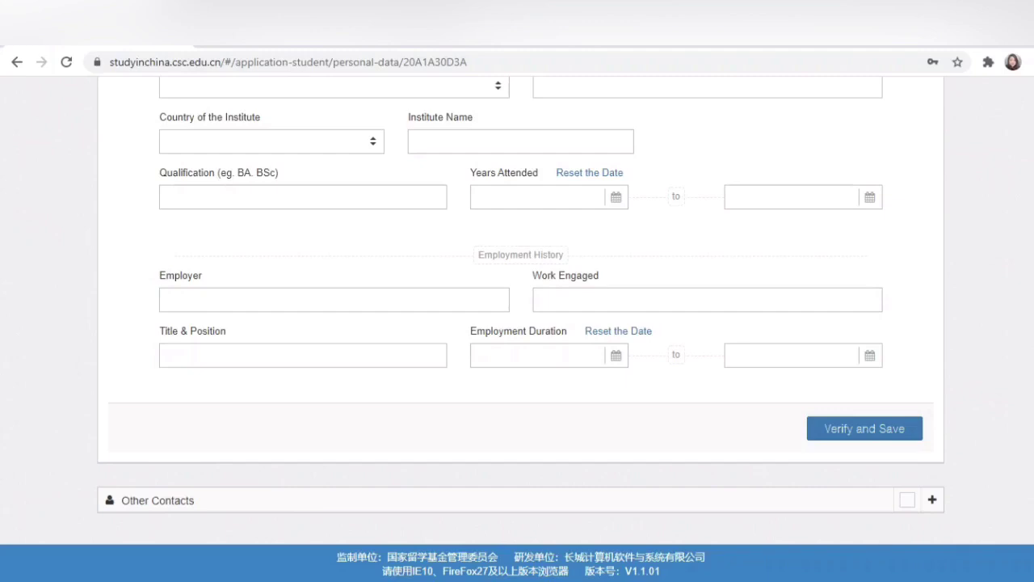
Step: Enter employer 'PT', work engaged 'Contract' and title & position 'Business Development'
click(334, 300)
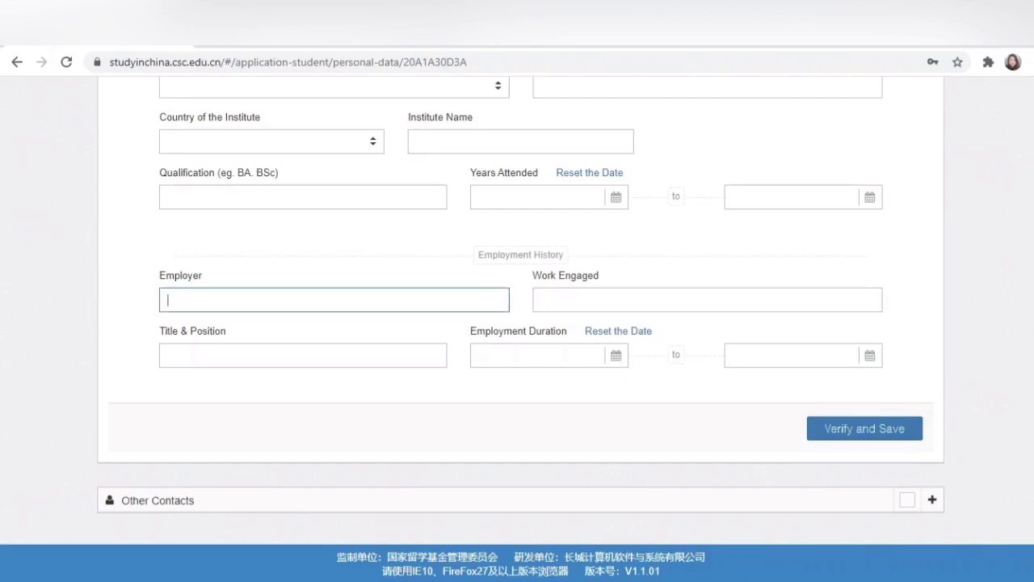
text(PT)
key(Tab)
key(Tab)
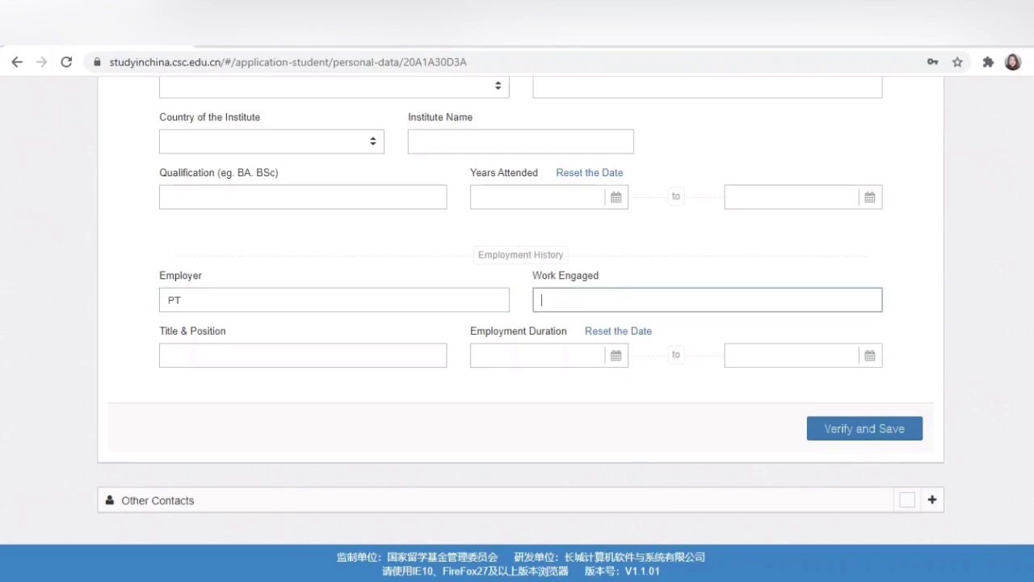
text(ract)
key(Tab)
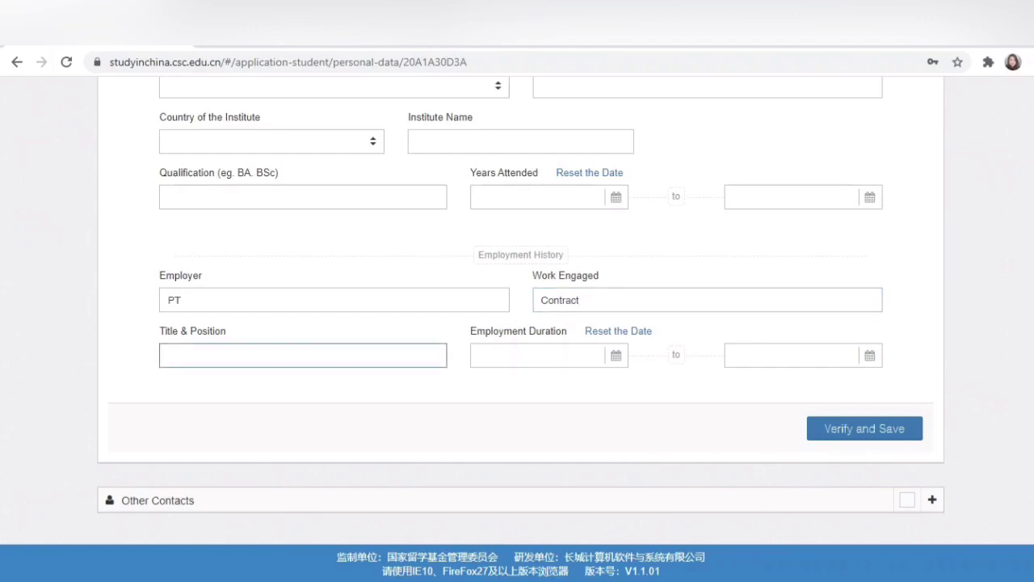
text(D)
key(BackSpace)
text(Busine)
key(BackSpace)
key(BackSpace)
key(BackSpace)
key(BackSpace)
text(siness Development)
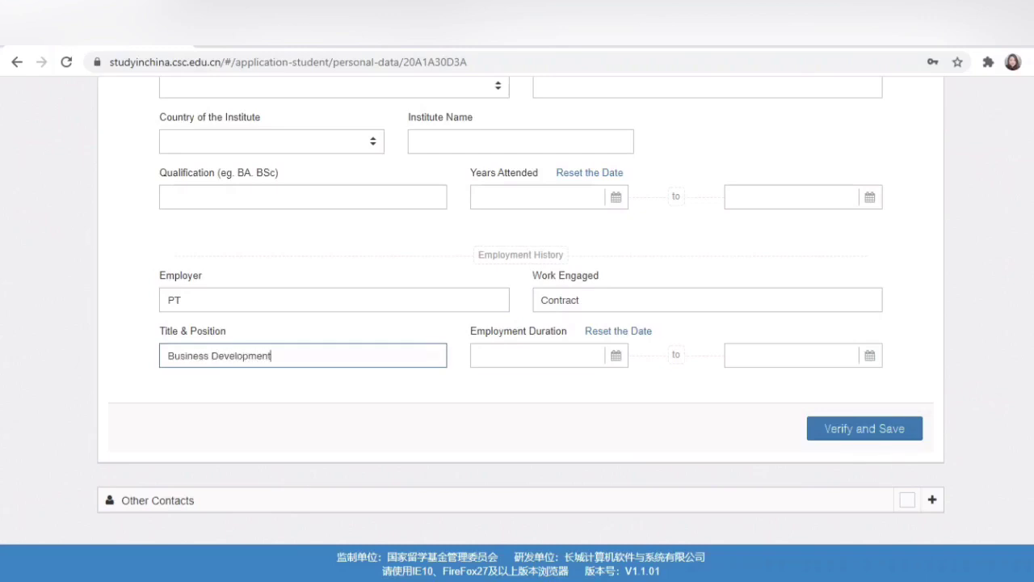
click(616, 356)
Step: Set the employment start date to 2013-03-01
click(494, 382)
click(494, 382)
click(493, 382)
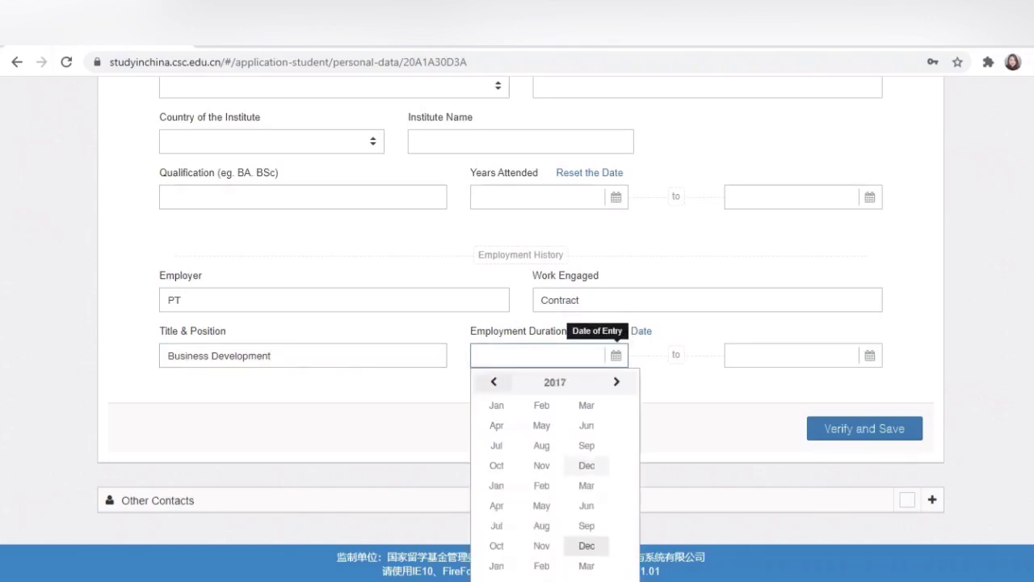
click(494, 382)
click(494, 382)
click(493, 382)
click(494, 383)
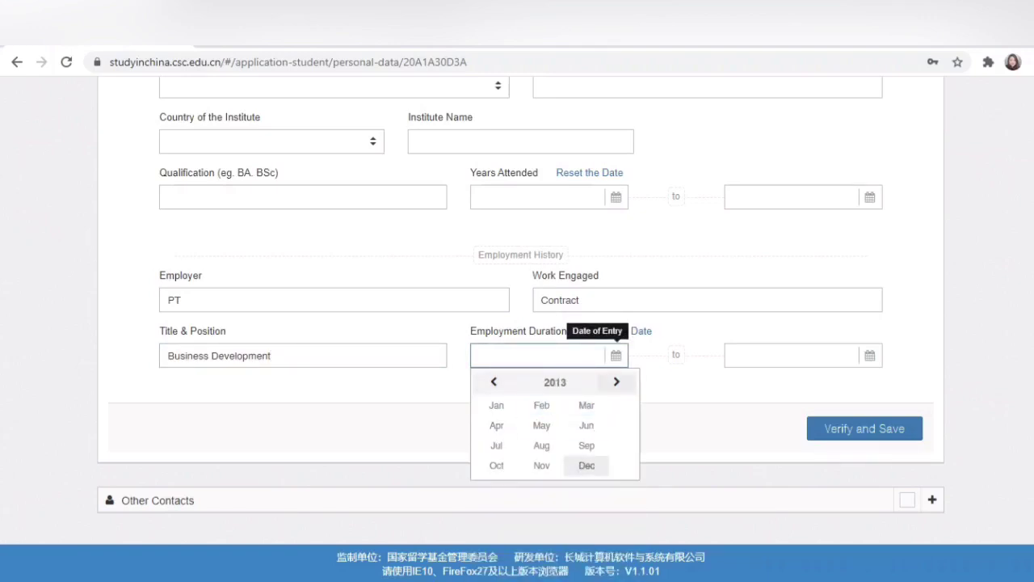
click(587, 405)
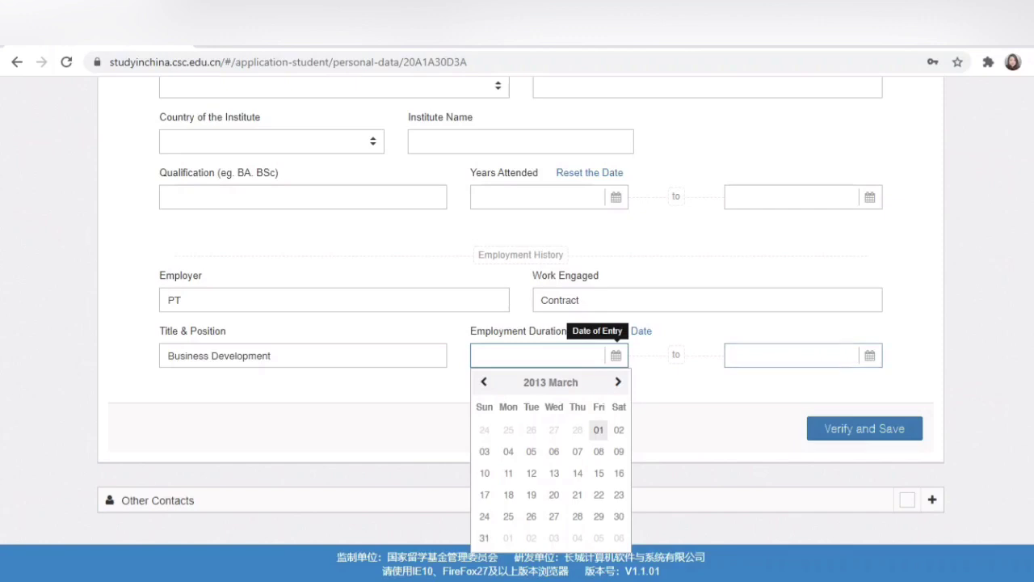
click(598, 429)
Step: Set the employment end date to 2020-01-01 and verify and save the education and employment details
click(869, 356)
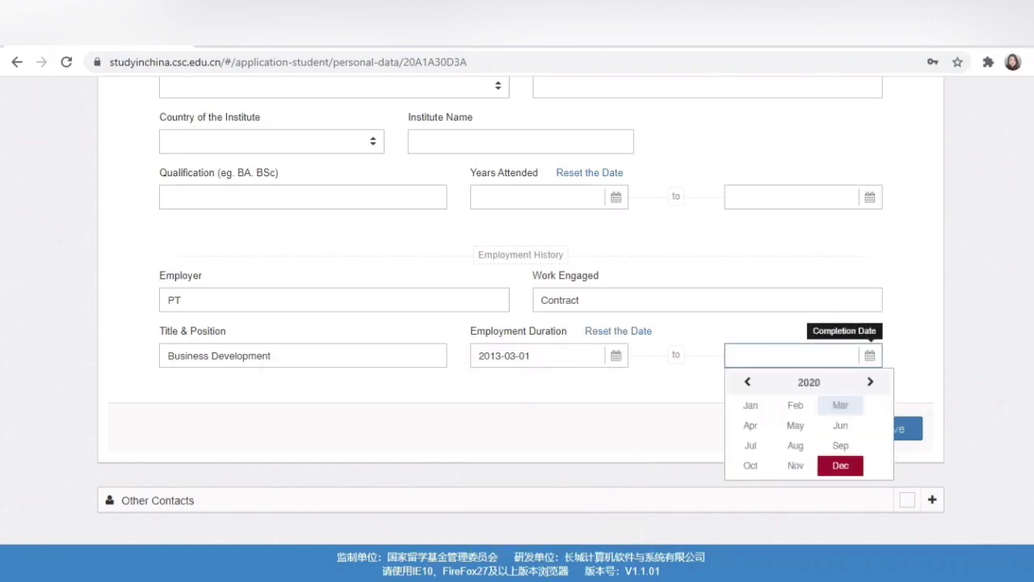
click(751, 405)
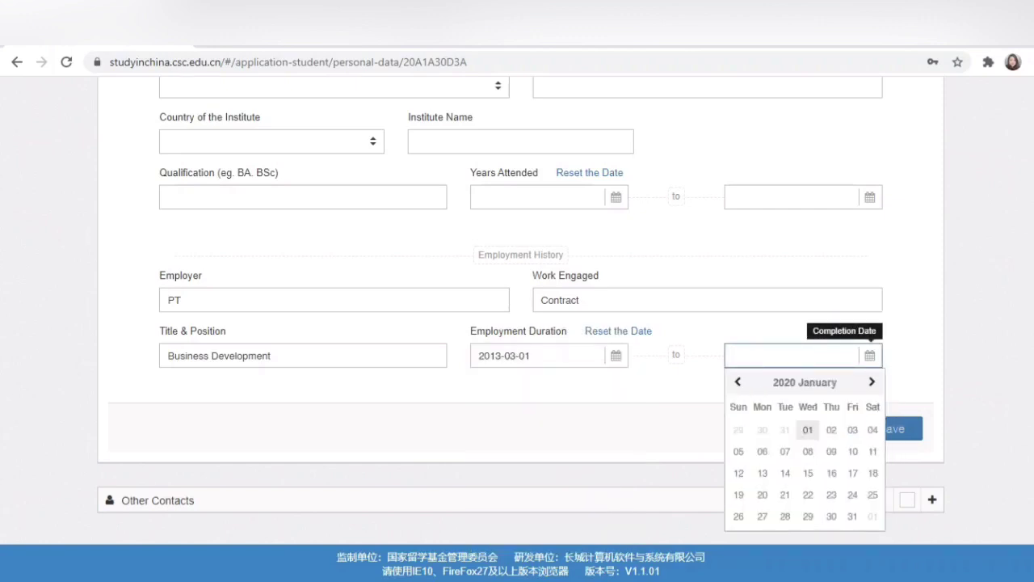
click(808, 430)
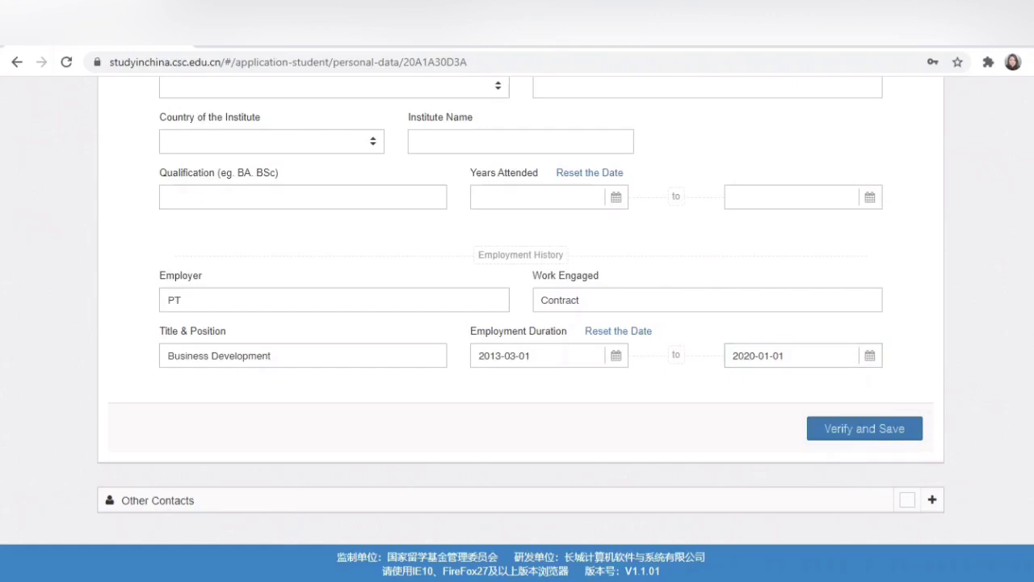
click(865, 428)
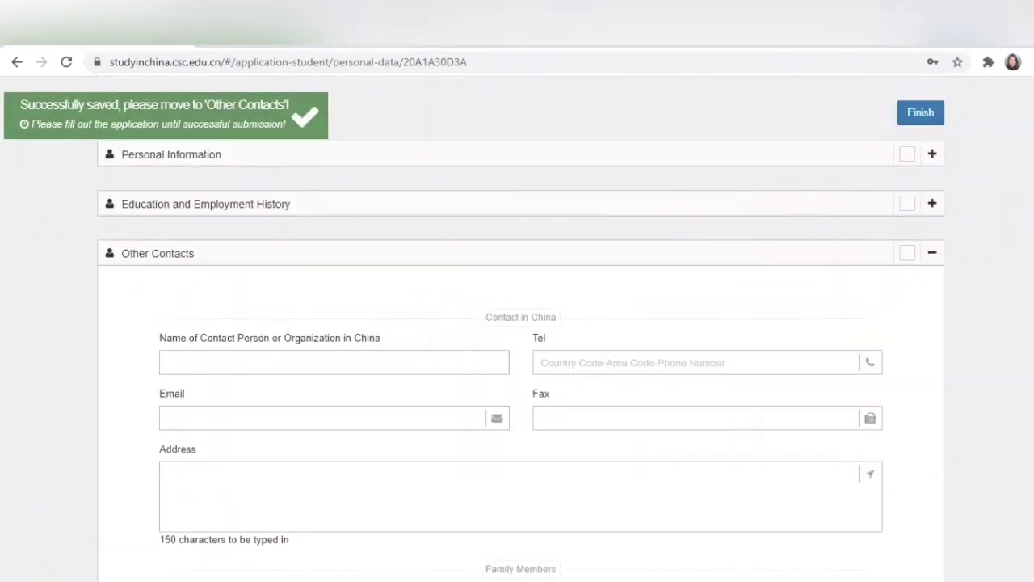
Step: Leave the Other Contacts fields blank and verify and save that section
scroll(521, 340, down, 1)
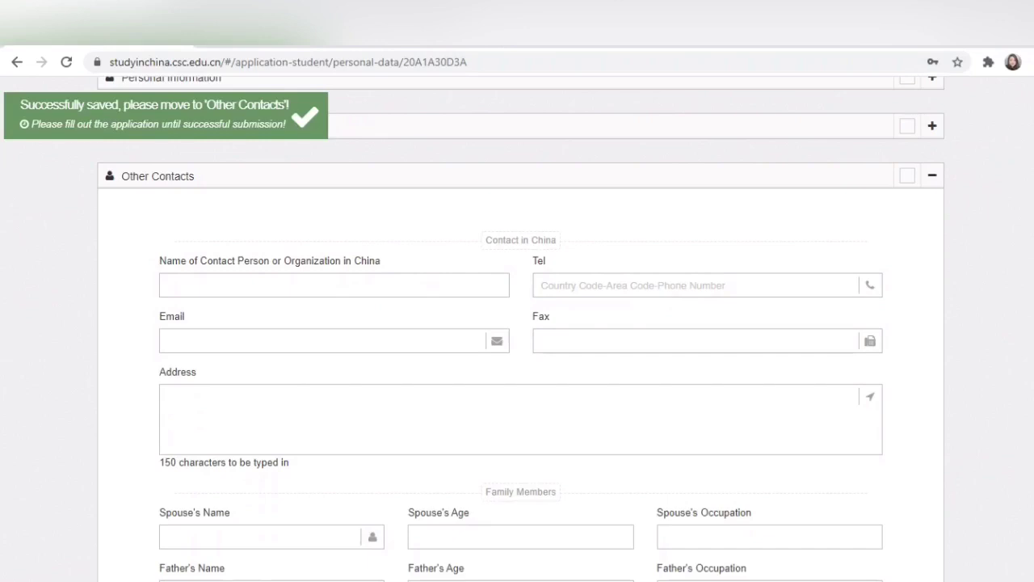
scroll(517, 323, down, 2)
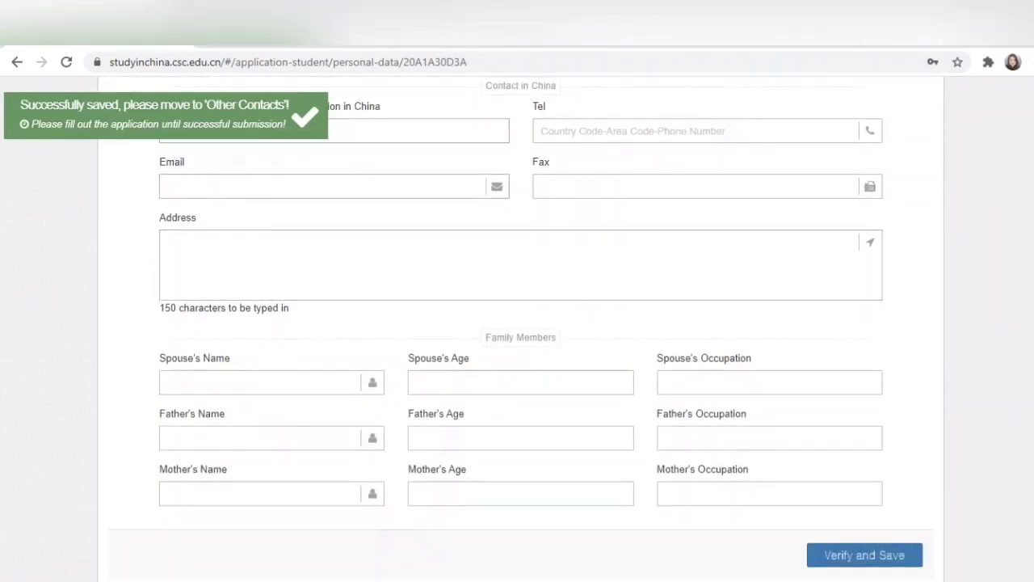
scroll(517, 323, up, 2)
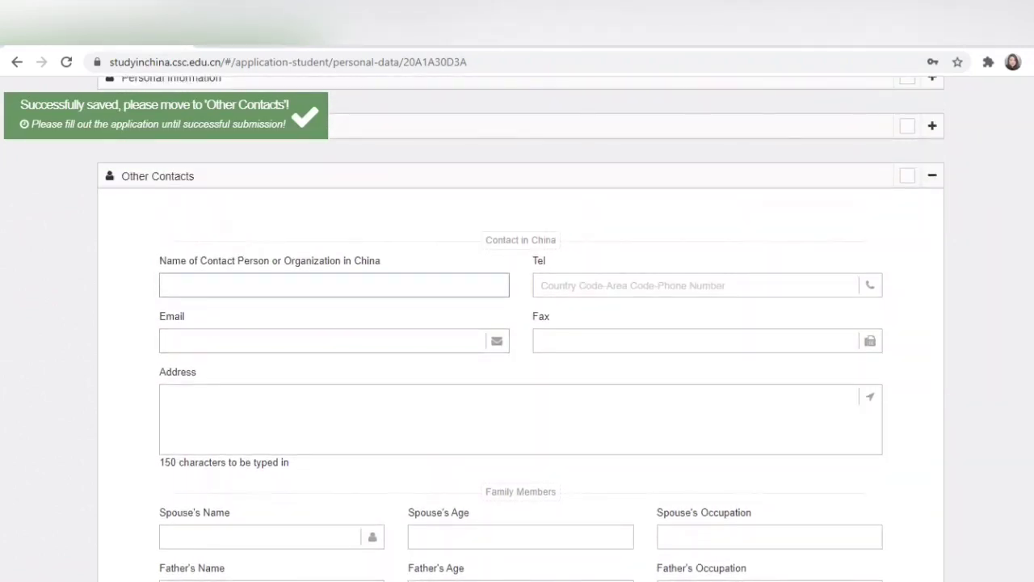
click(334, 285)
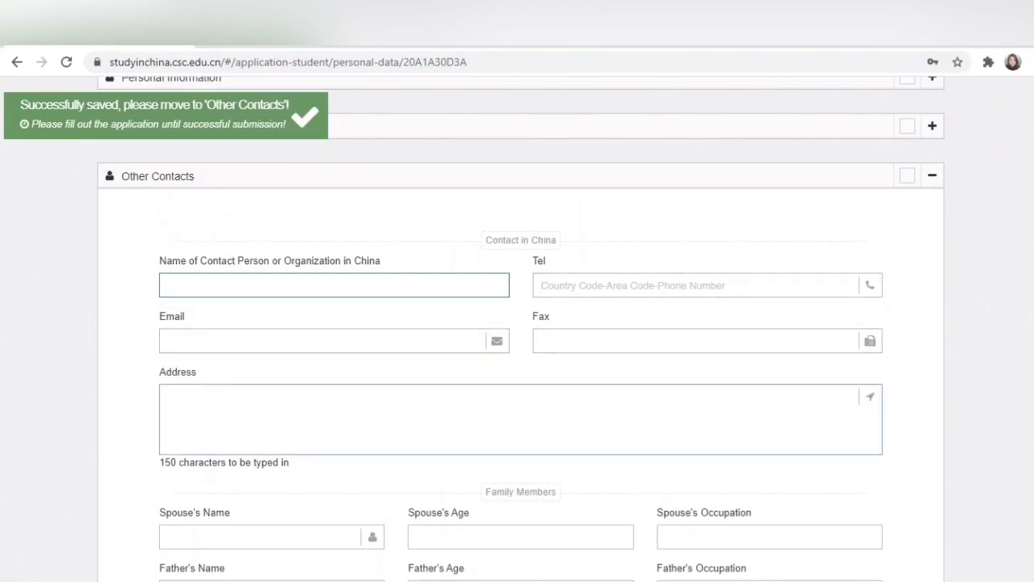
scroll(517, 324, down, 2)
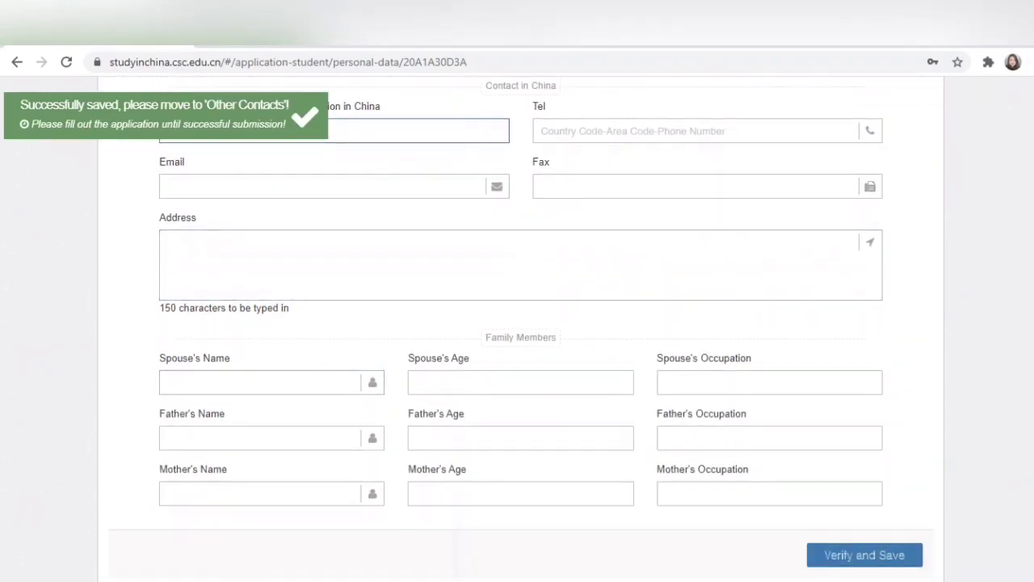
scroll(518, 324, down, 1)
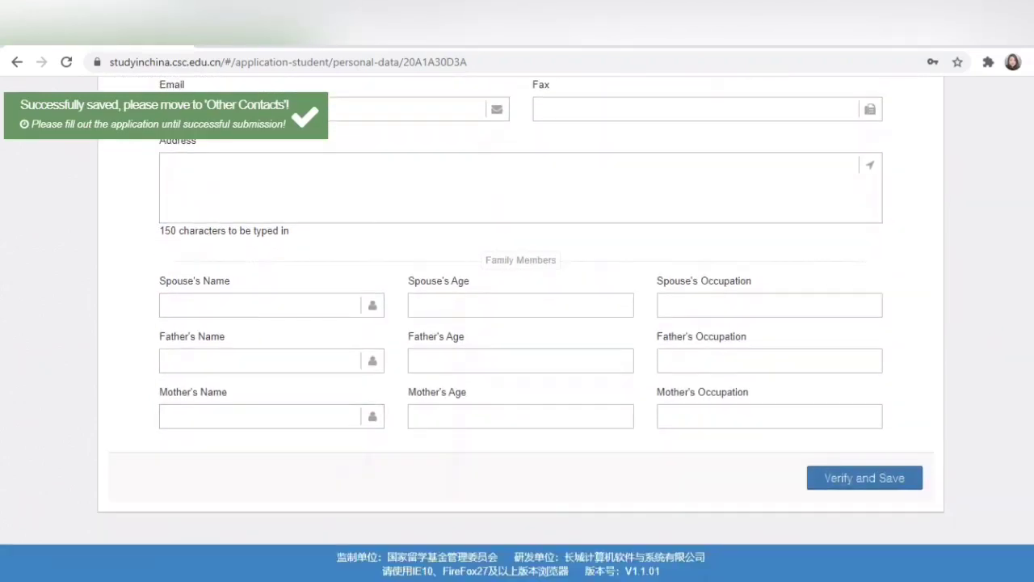
click(864, 477)
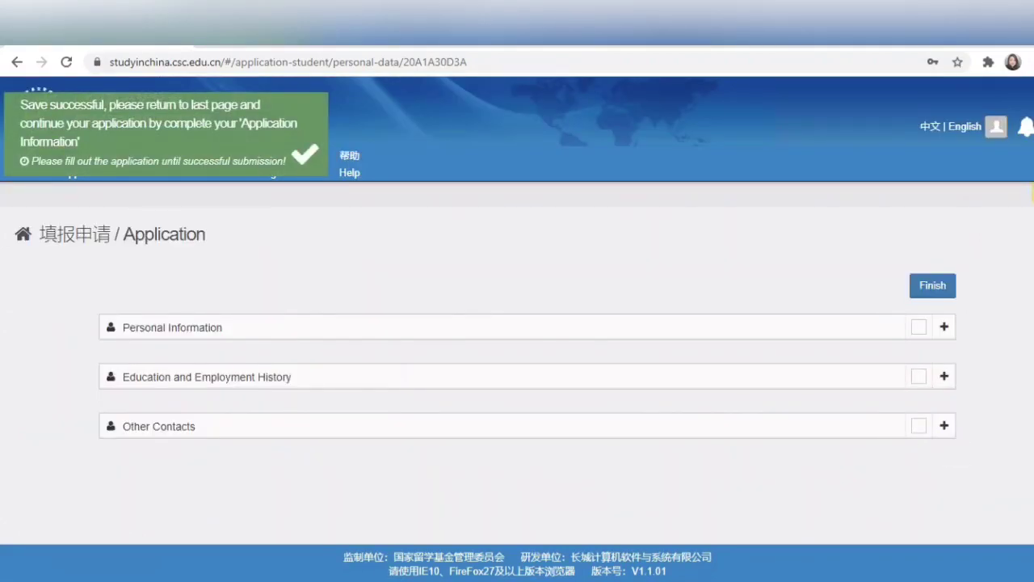
Step: Finish the personal details and open the Type A Application from the Application Status page
click(932, 285)
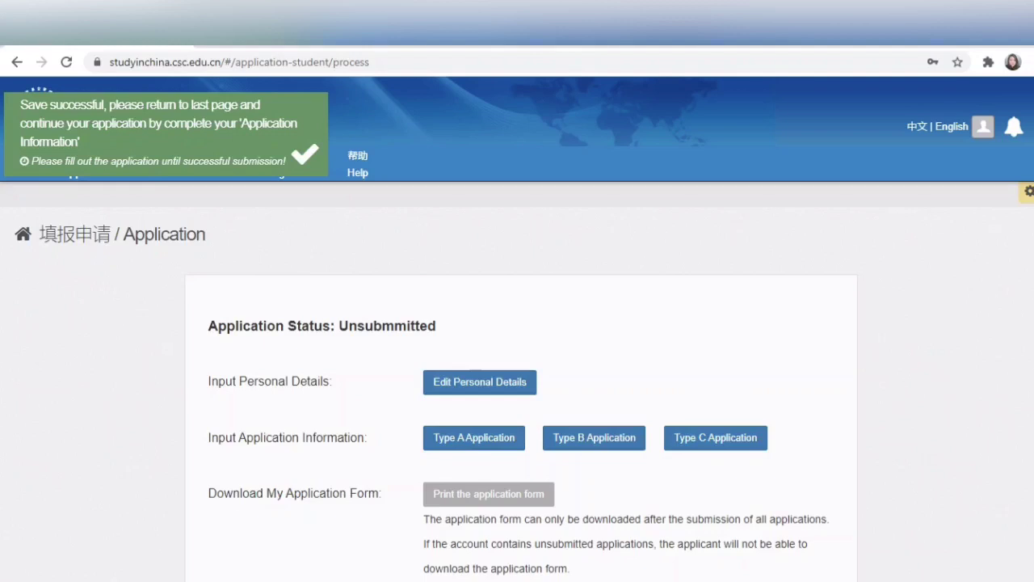
scroll(517, 363, down, 1)
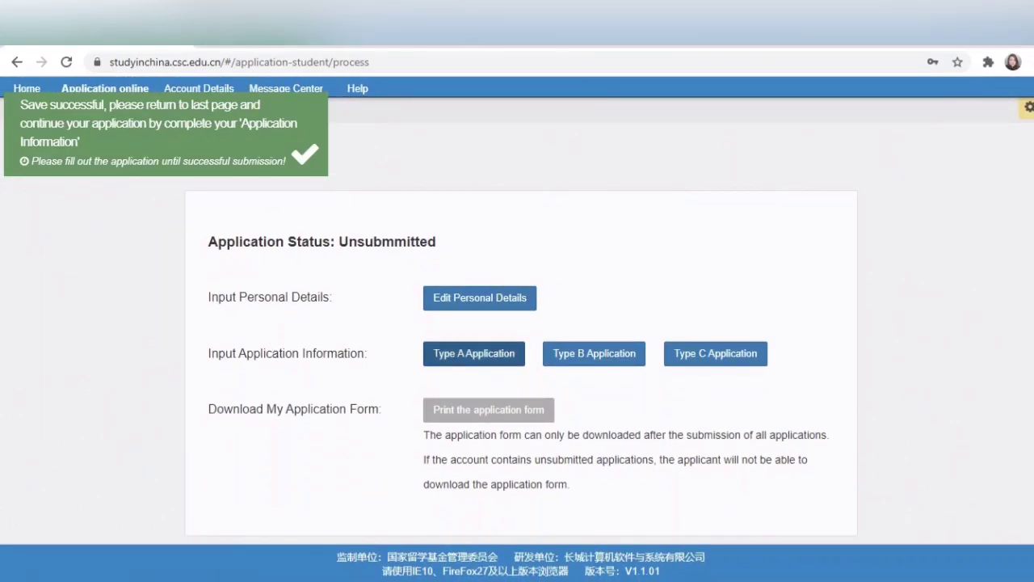
click(474, 353)
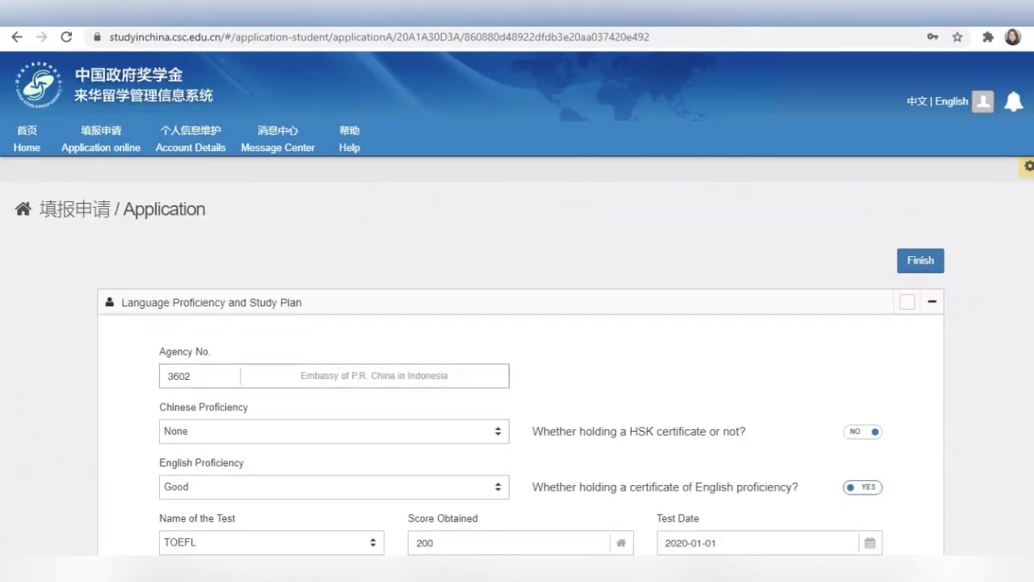
scroll(517, 364, down, 2)
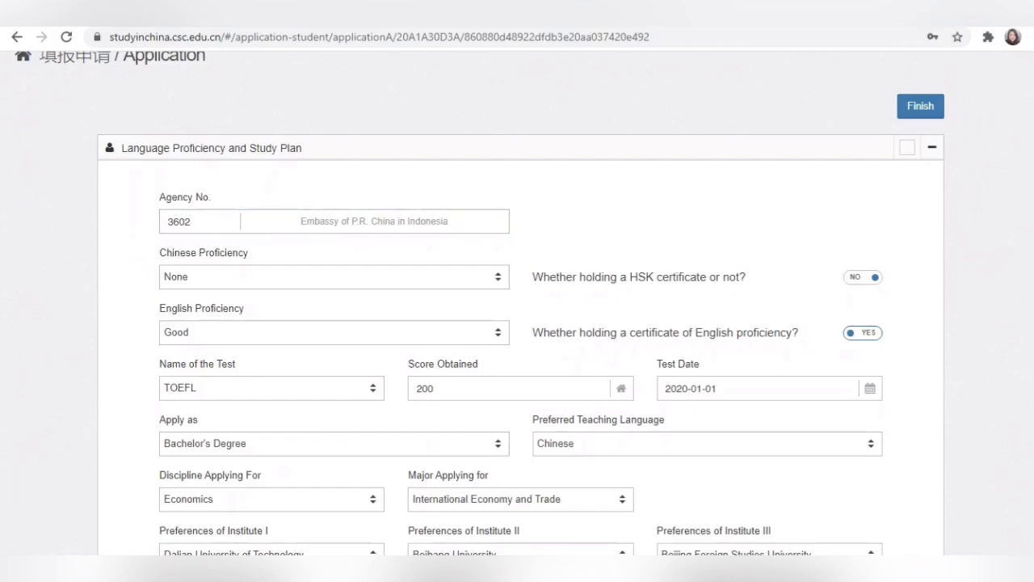
click(191, 221)
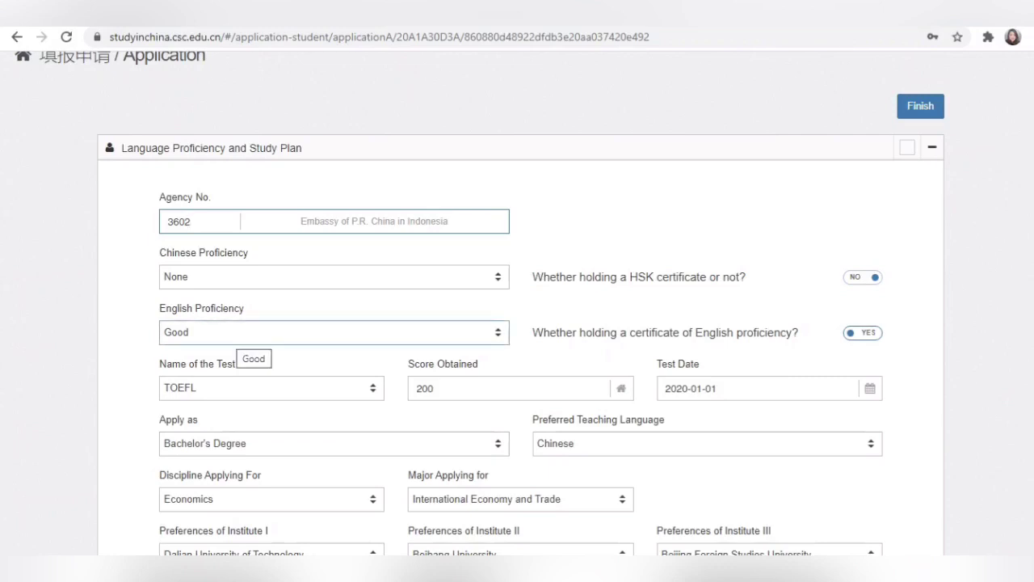
click(238, 332)
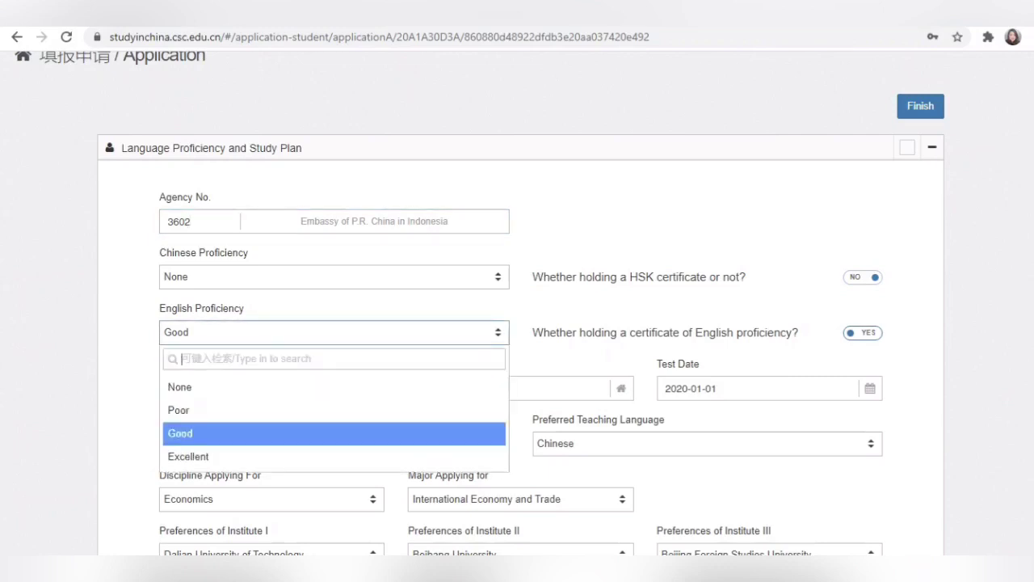
click(863, 333)
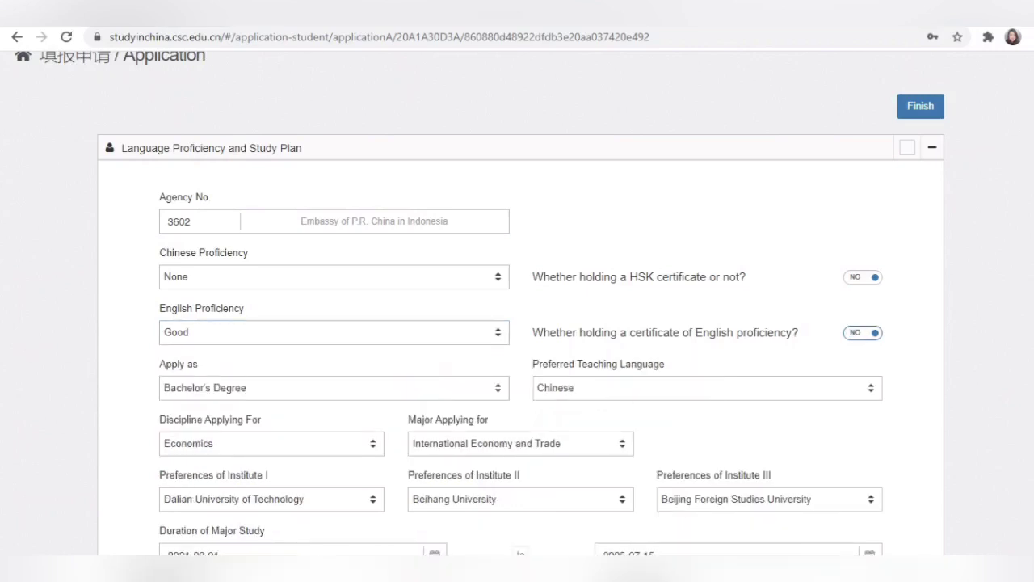
click(864, 333)
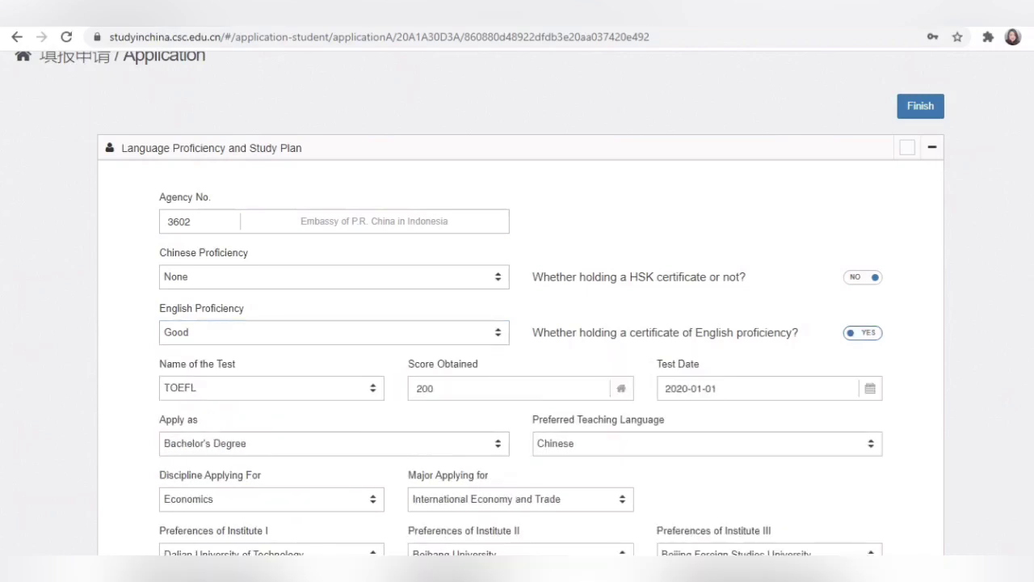
scroll(272, 310, down, 1)
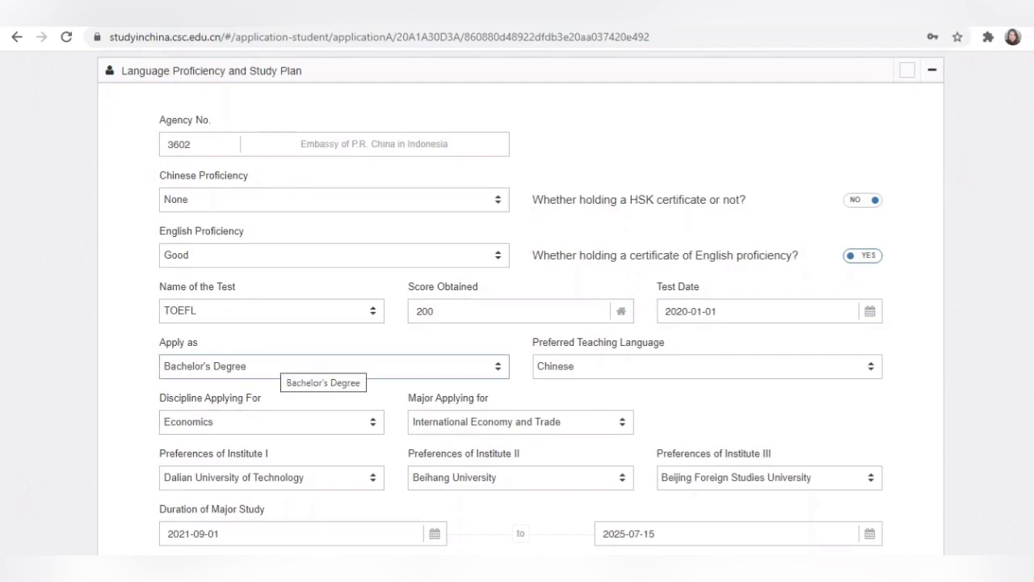
click(279, 366)
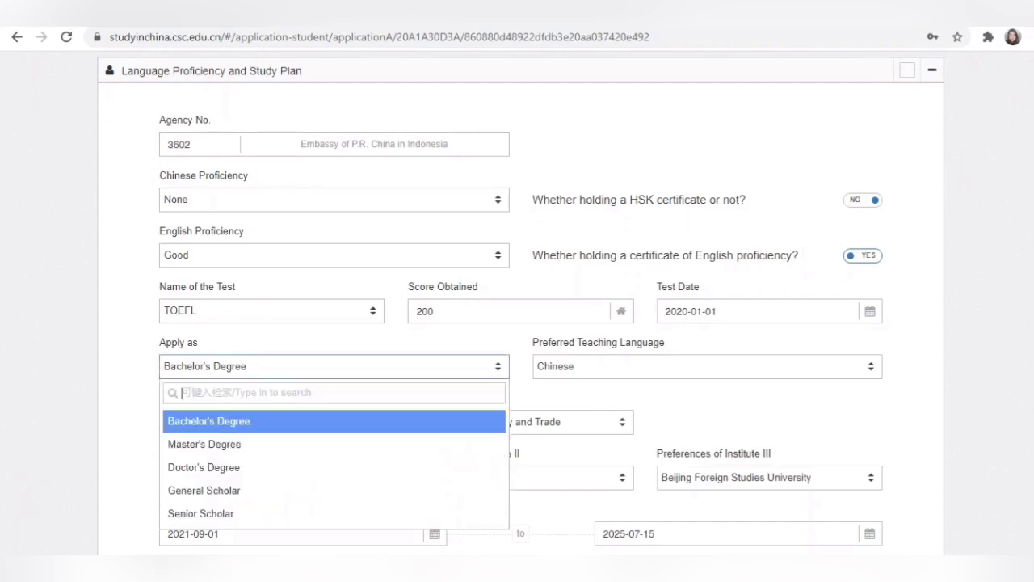
click(279, 367)
scroll(520, 323, down, 1)
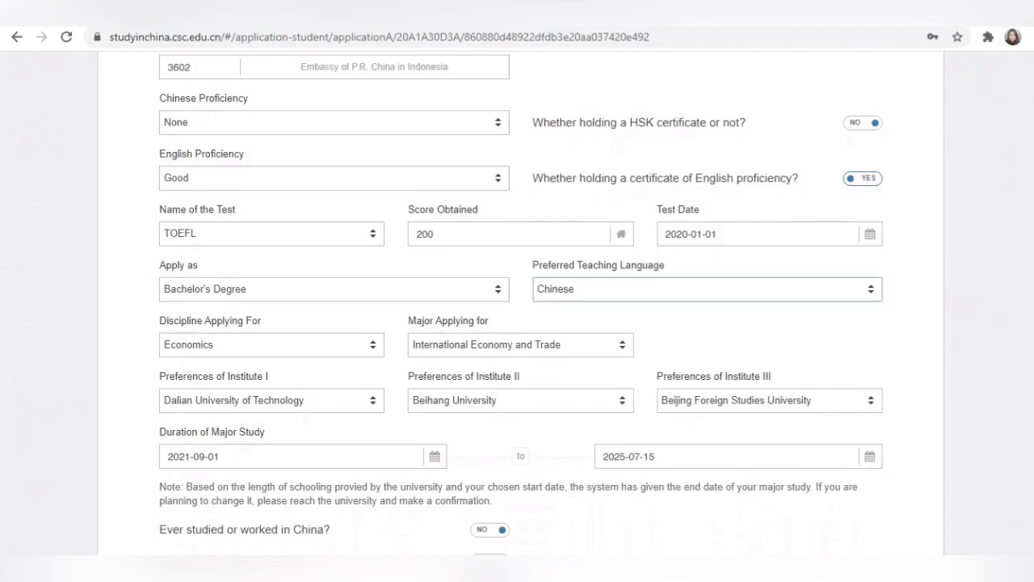
click(707, 288)
click(708, 342)
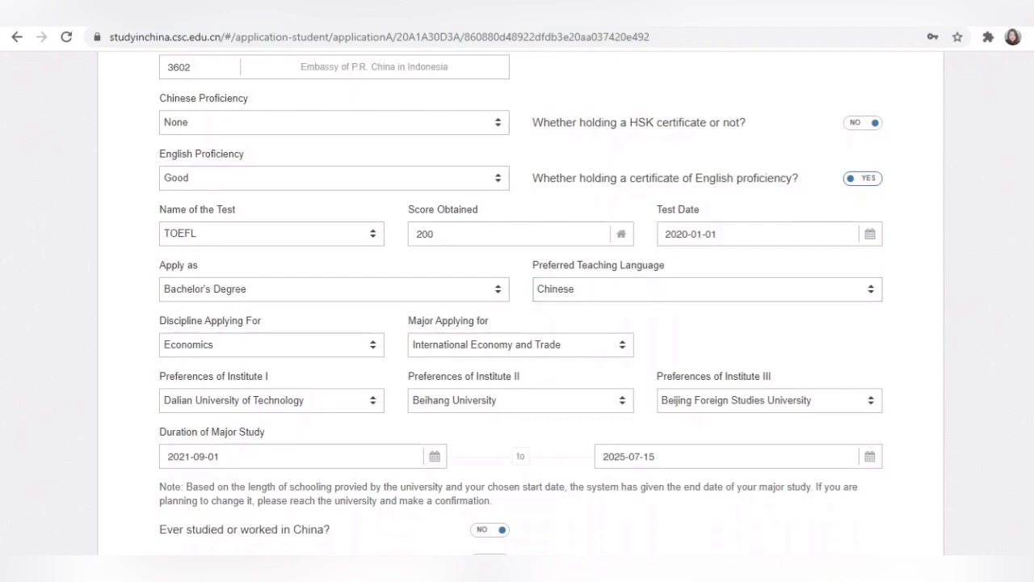
scroll(517, 324, down, 1)
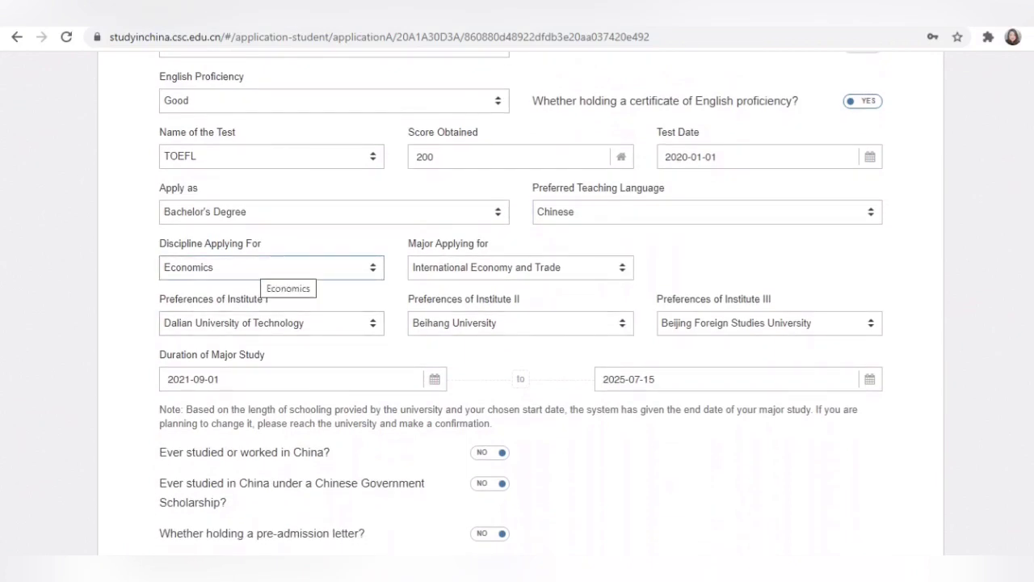
click(267, 268)
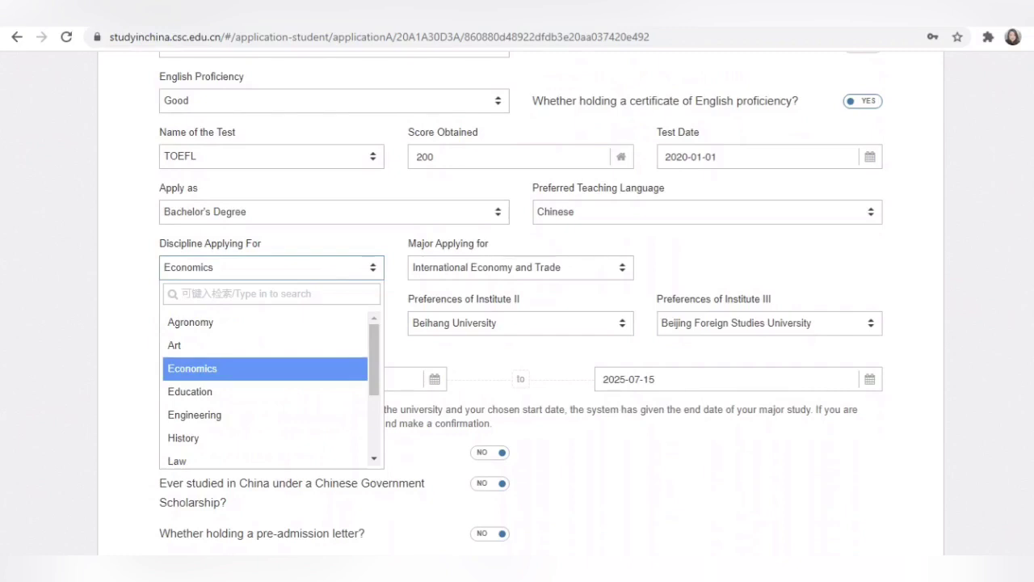
click(266, 268)
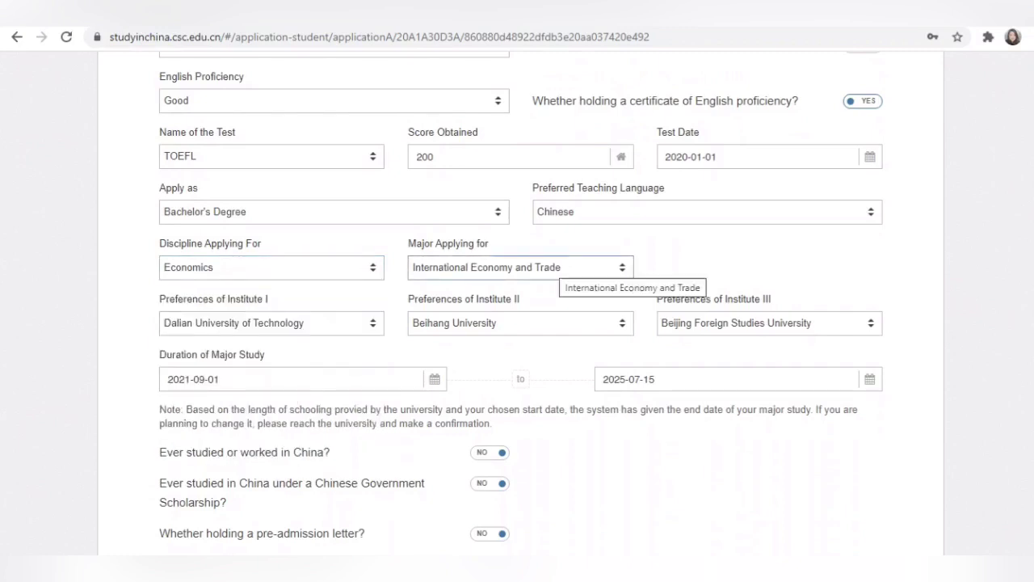
click(557, 268)
scroll(484, 391, up, 3)
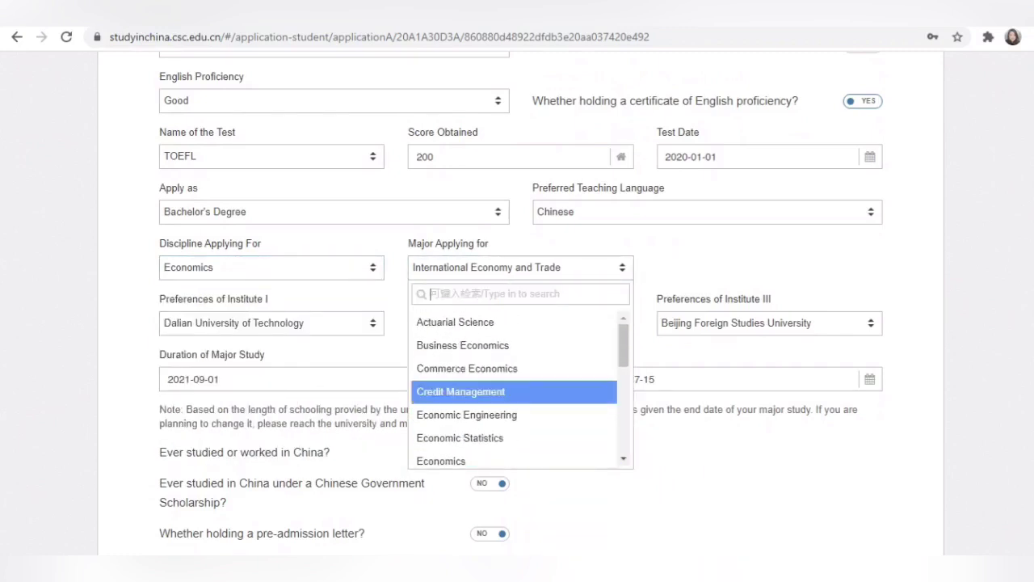
scroll(485, 391, down, 4)
click(485, 316)
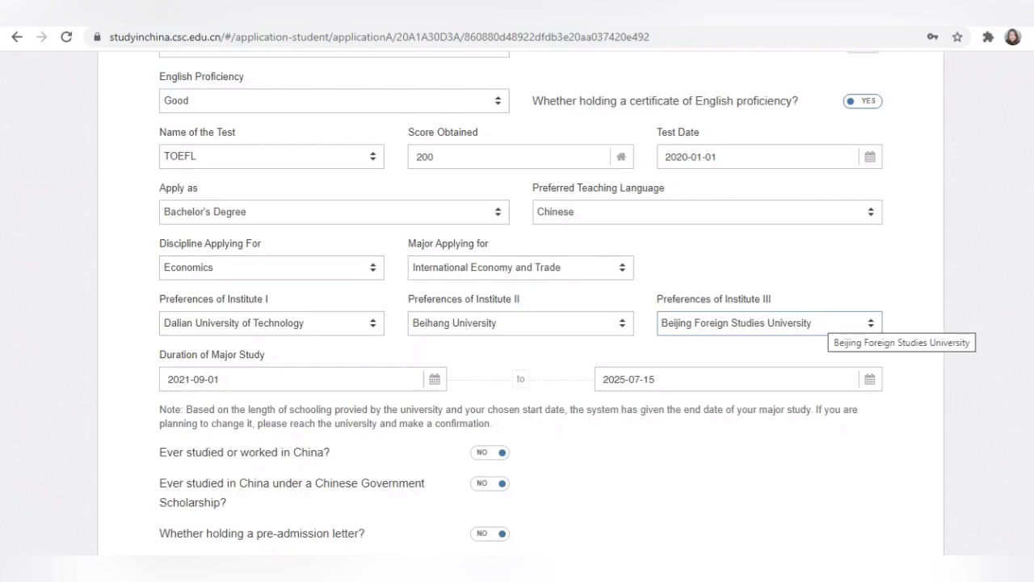
scroll(517, 323, down, 2)
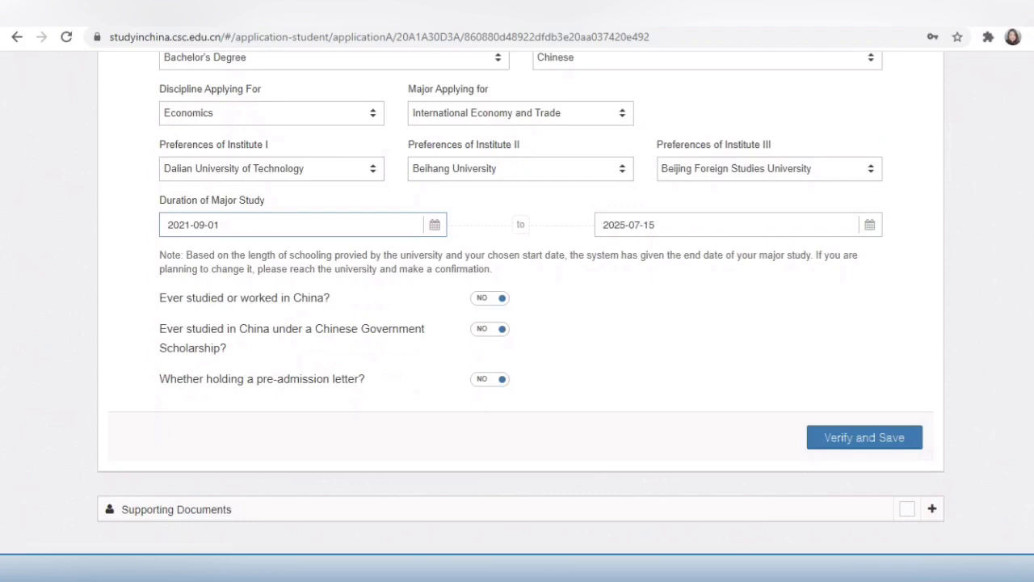
Step: Keep the study start date at 2021-09-01
click(435, 225)
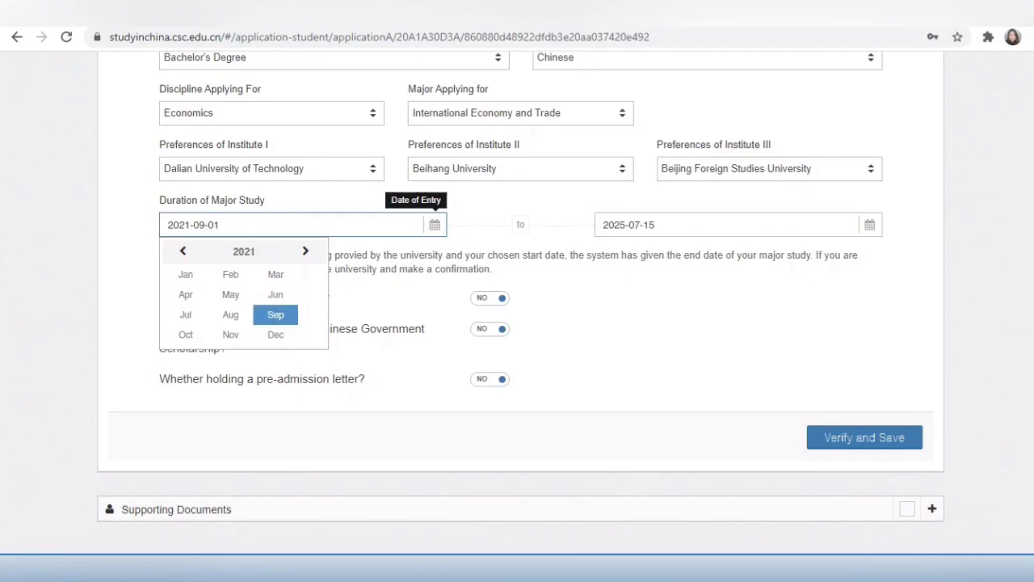
click(276, 314)
click(244, 299)
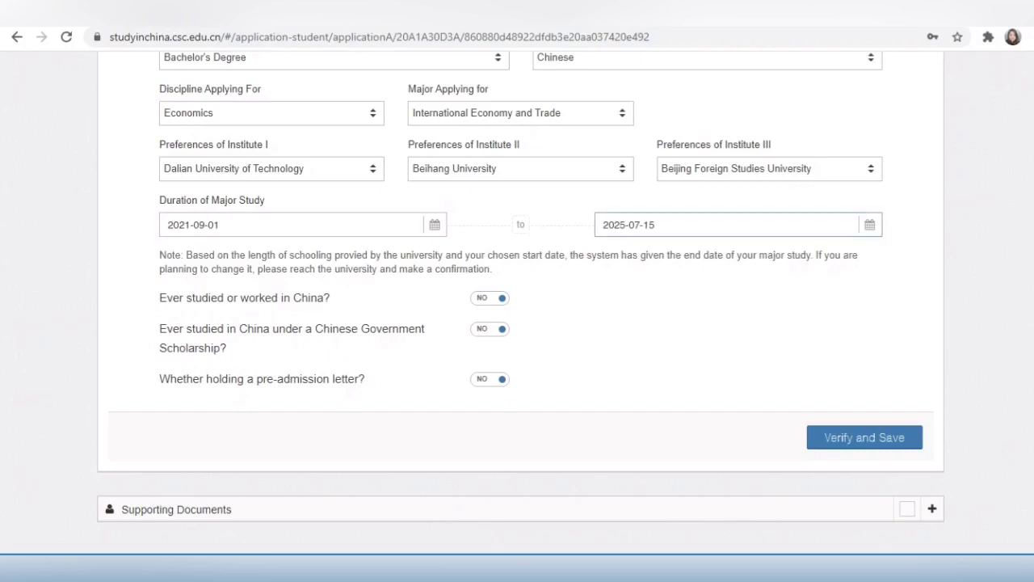
Step: Set the study completion date to 2025-07-01 and save the language and study plan
click(869, 225)
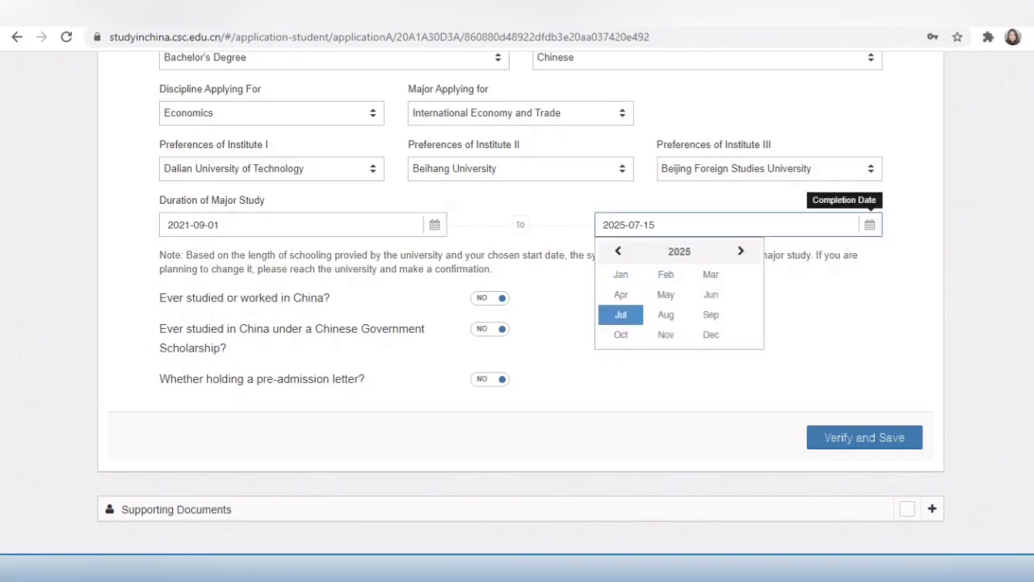
click(620, 314)
click(655, 300)
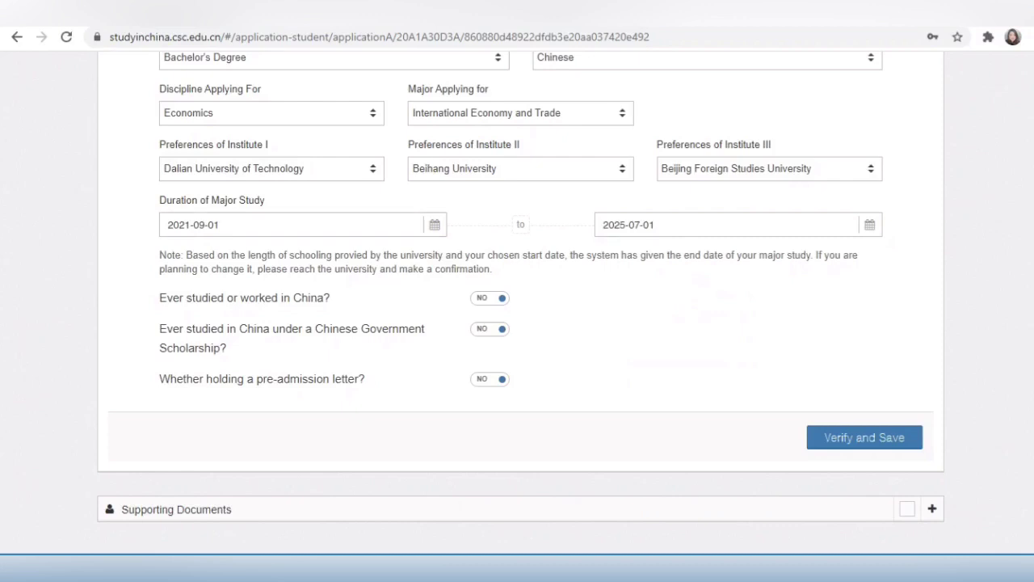
click(865, 438)
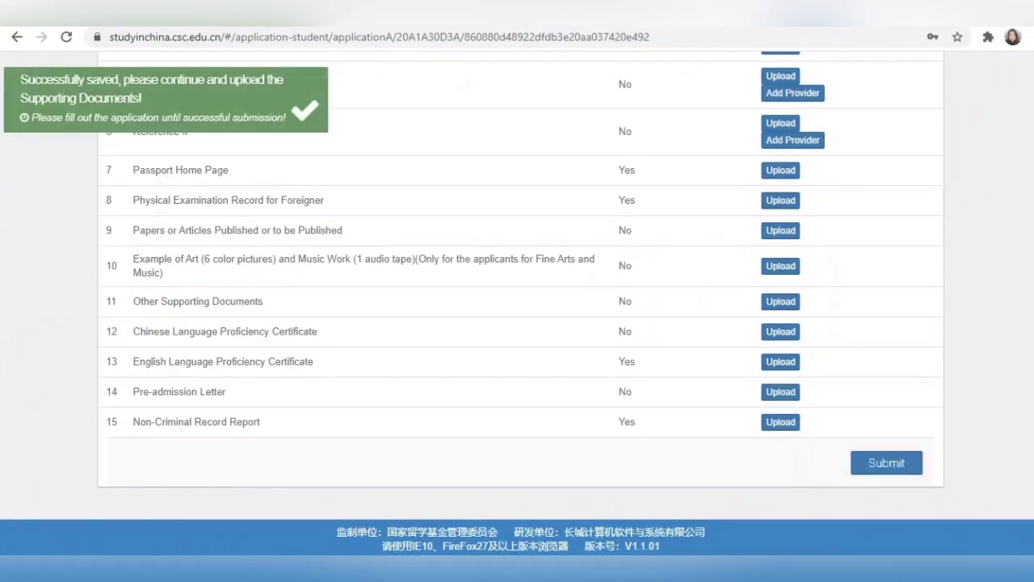
scroll(517, 324, up, 4)
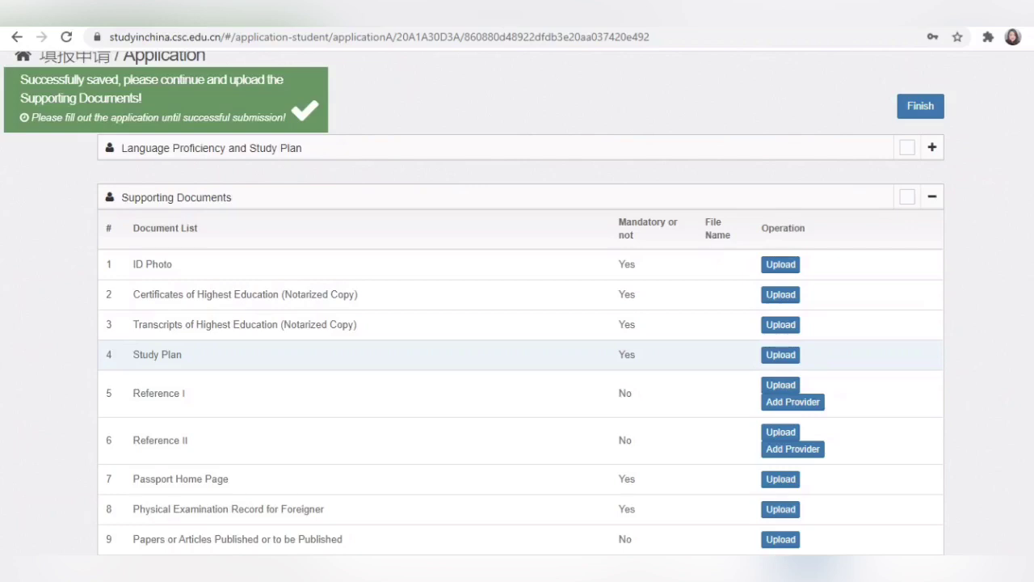
scroll(518, 355, down, 1)
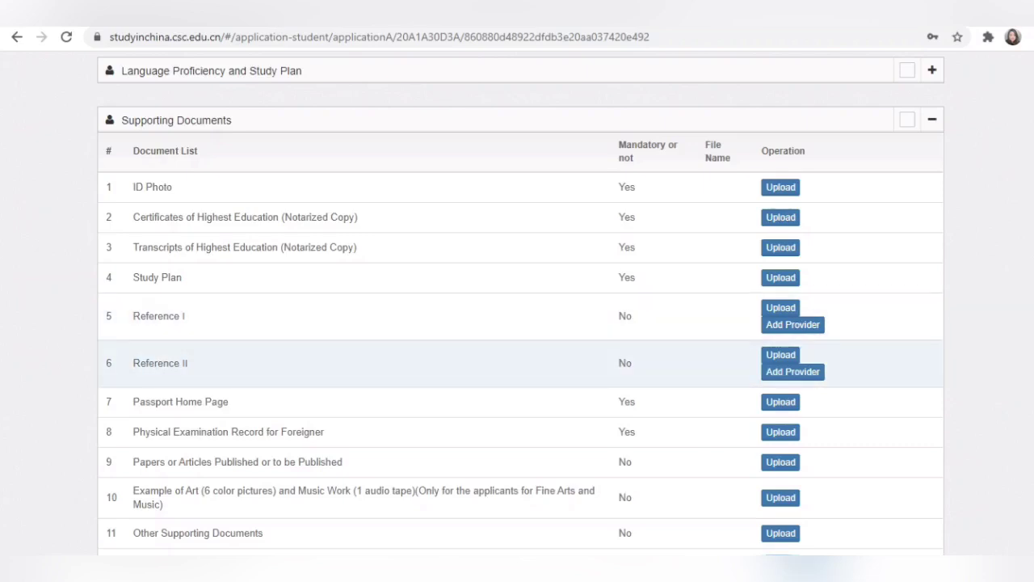
click(793, 324)
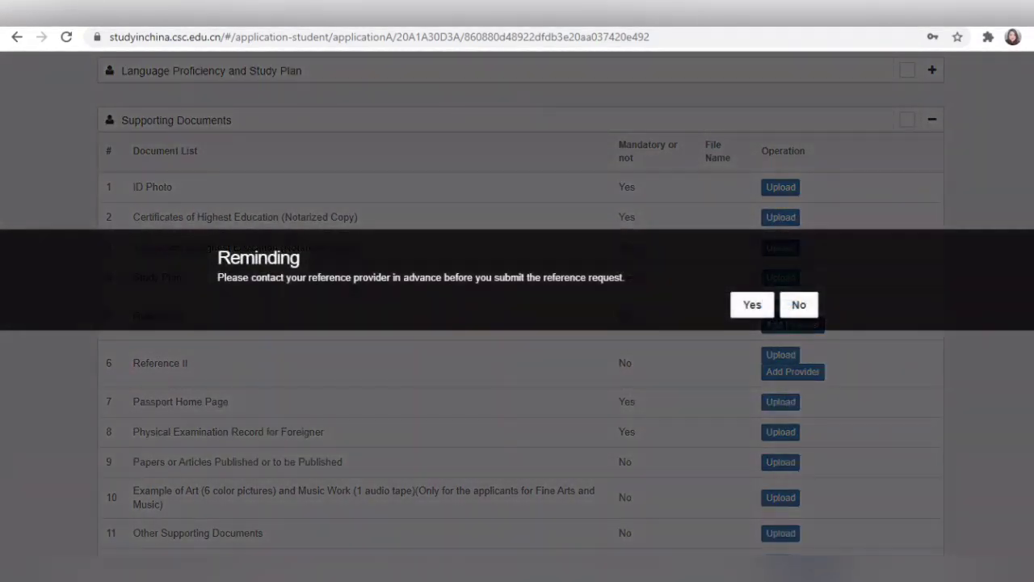
click(752, 305)
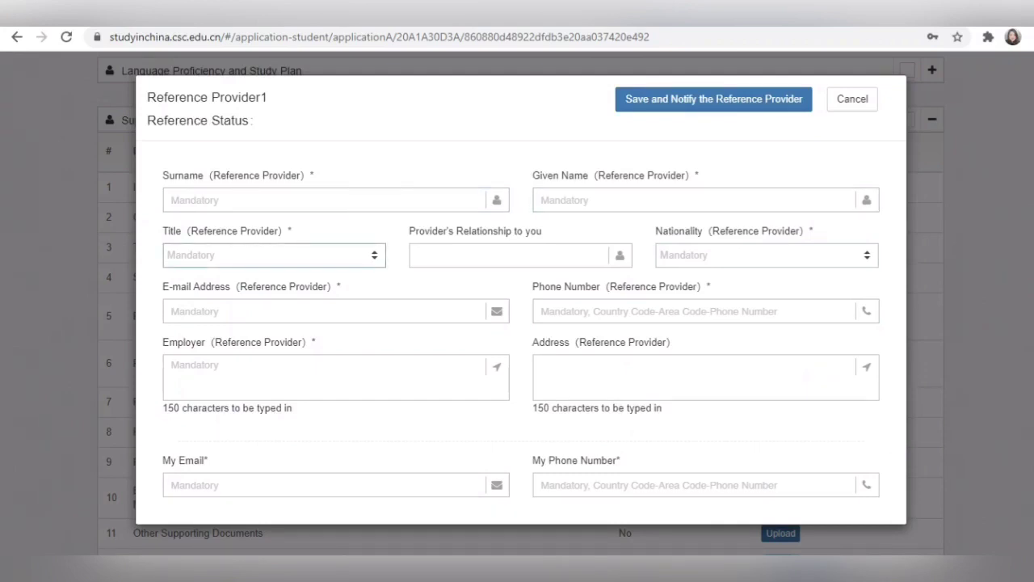
click(274, 256)
click(274, 255)
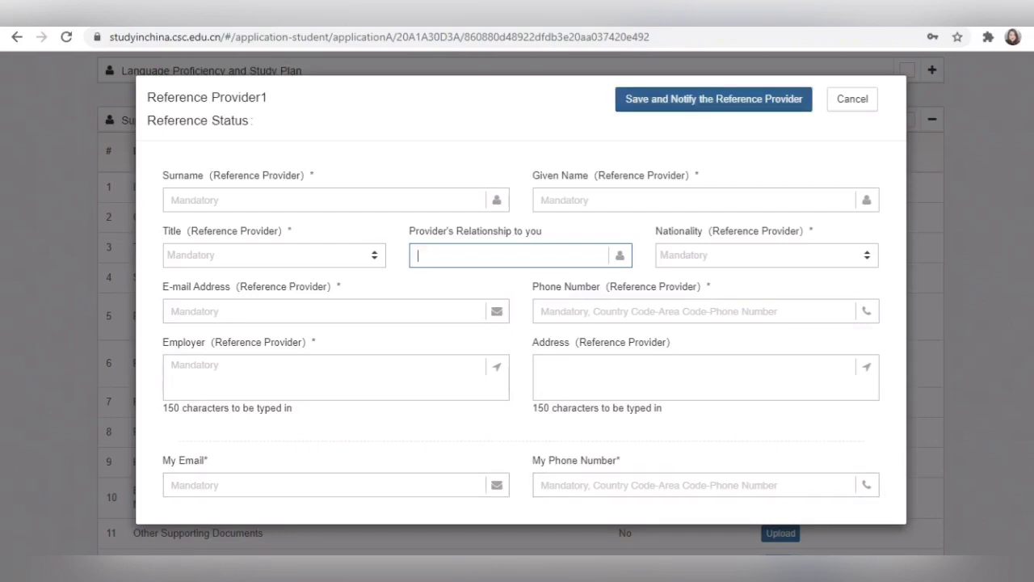
click(853, 98)
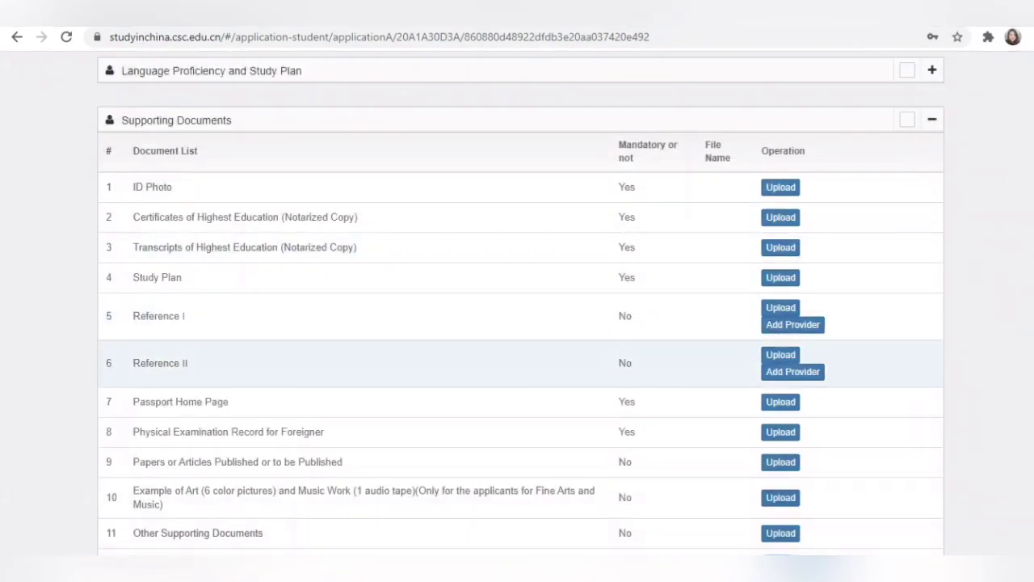
scroll(517, 355, down, 1)
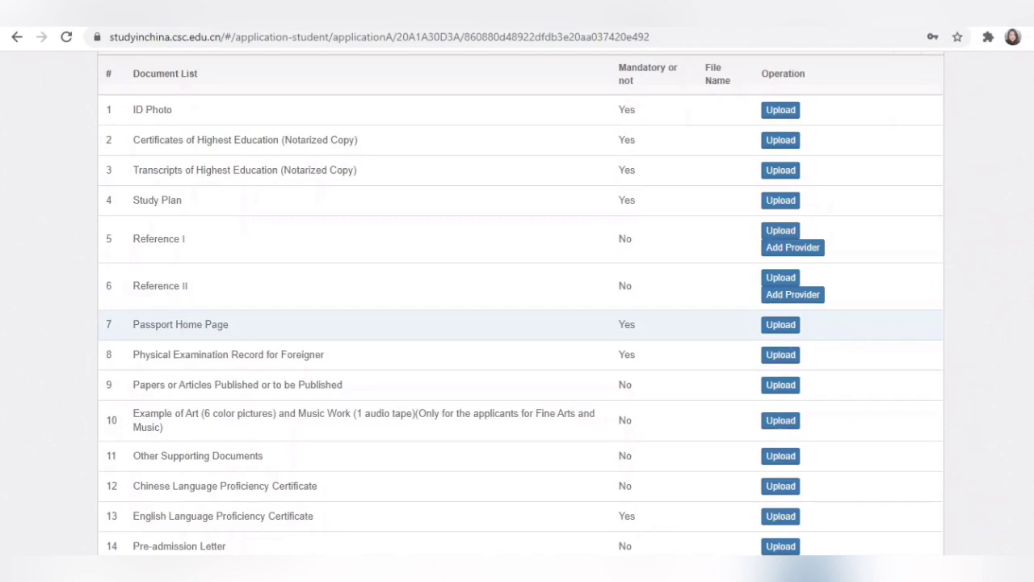
scroll(517, 325, down, 2)
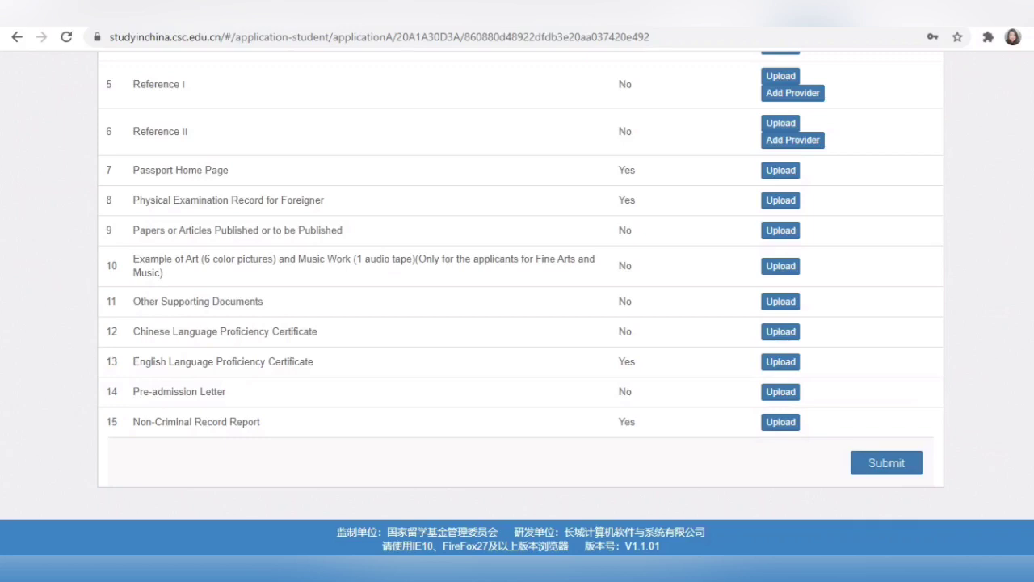
scroll(518, 323, up, 3)
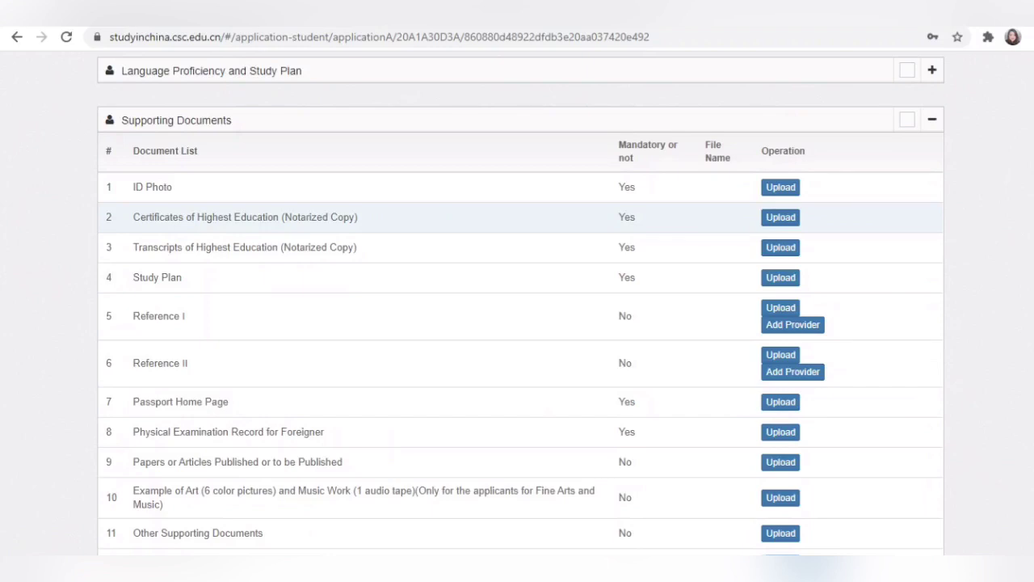
scroll(517, 362, down, 3)
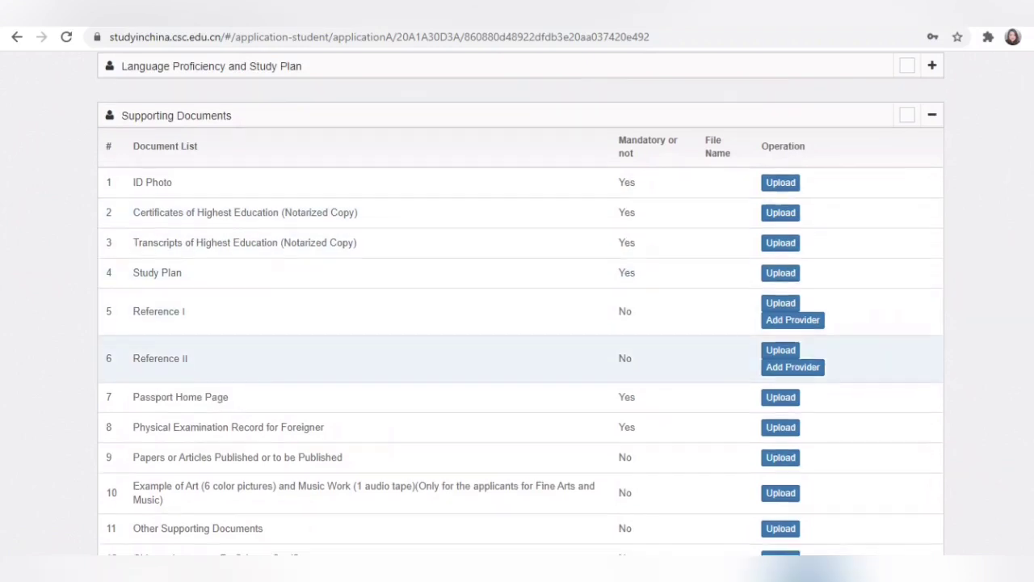